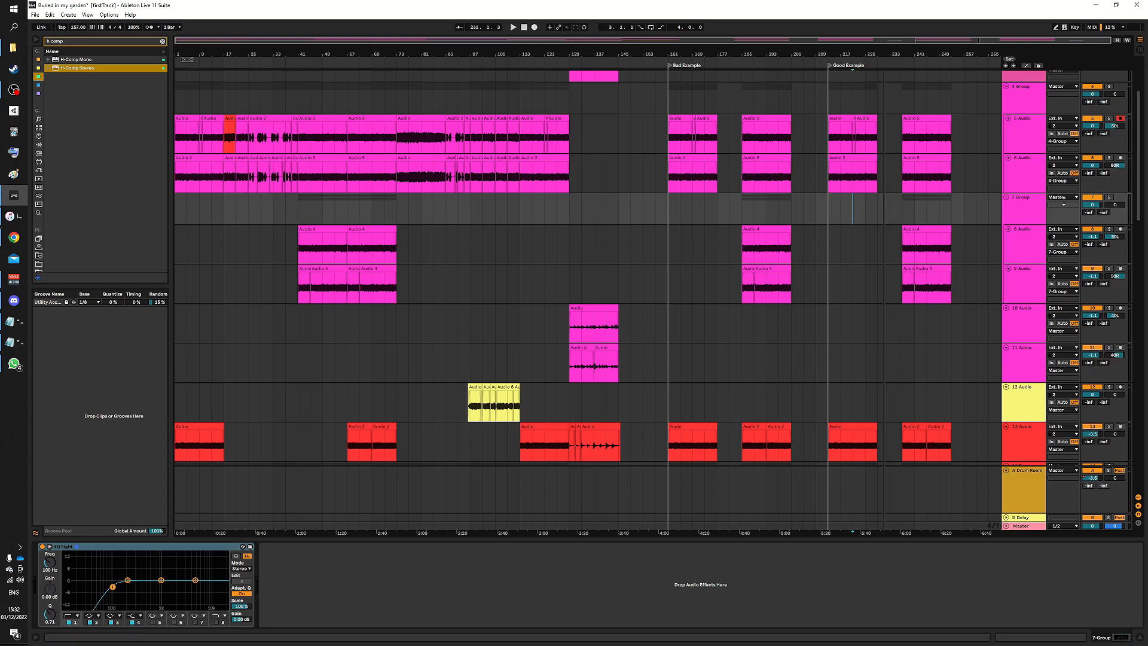
- Show the velocity lane under the drum clip's notes and inspect the note velocities
drag(1139, 156, 1138, 305)
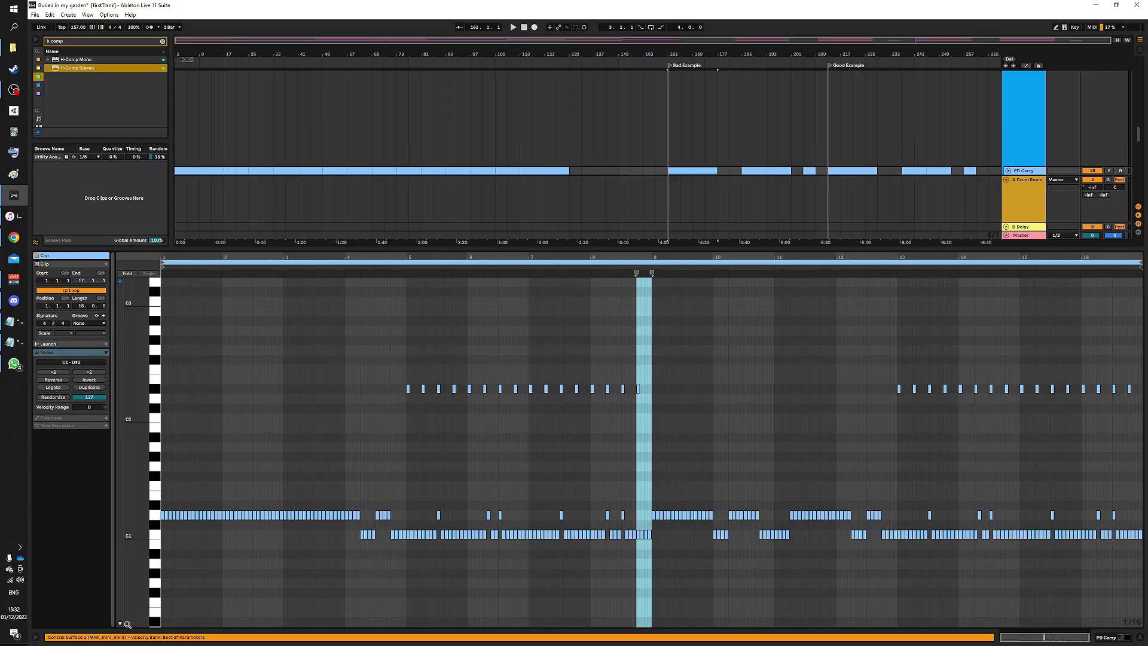
click(120, 623)
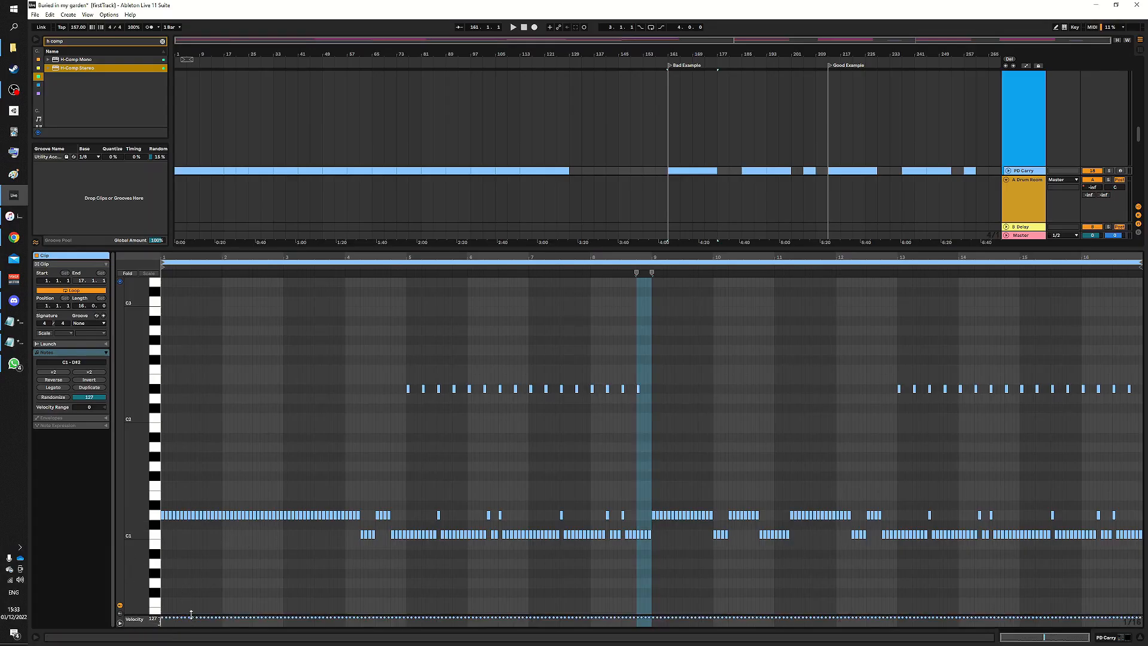
drag(190, 615, 264, 489)
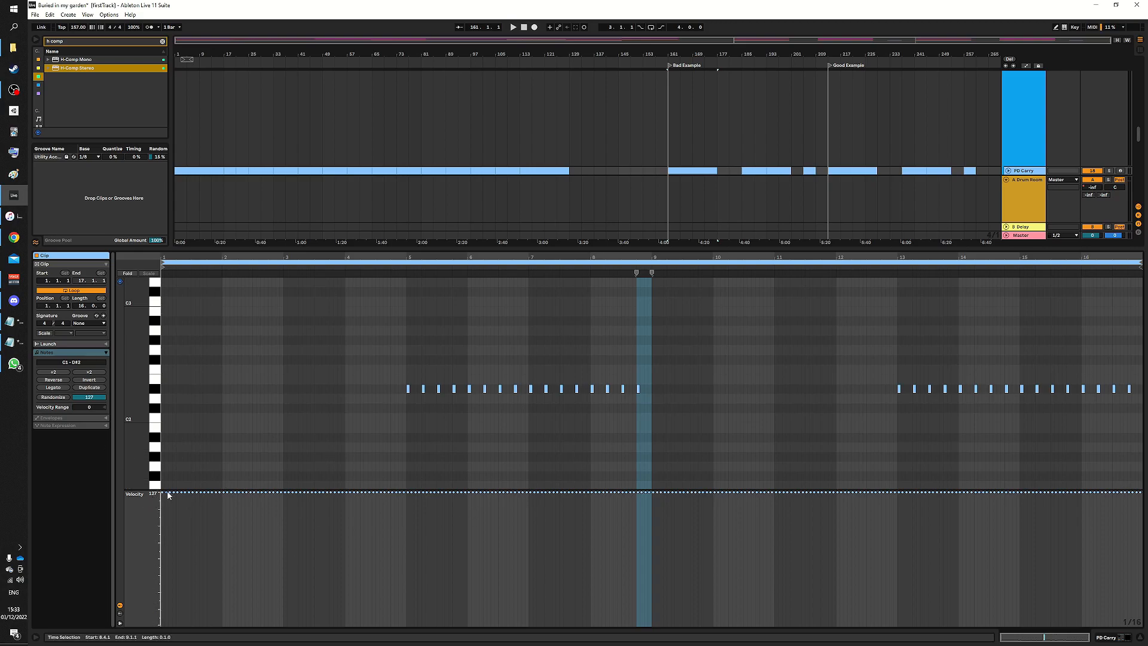
drag(348, 491, 363, 610)
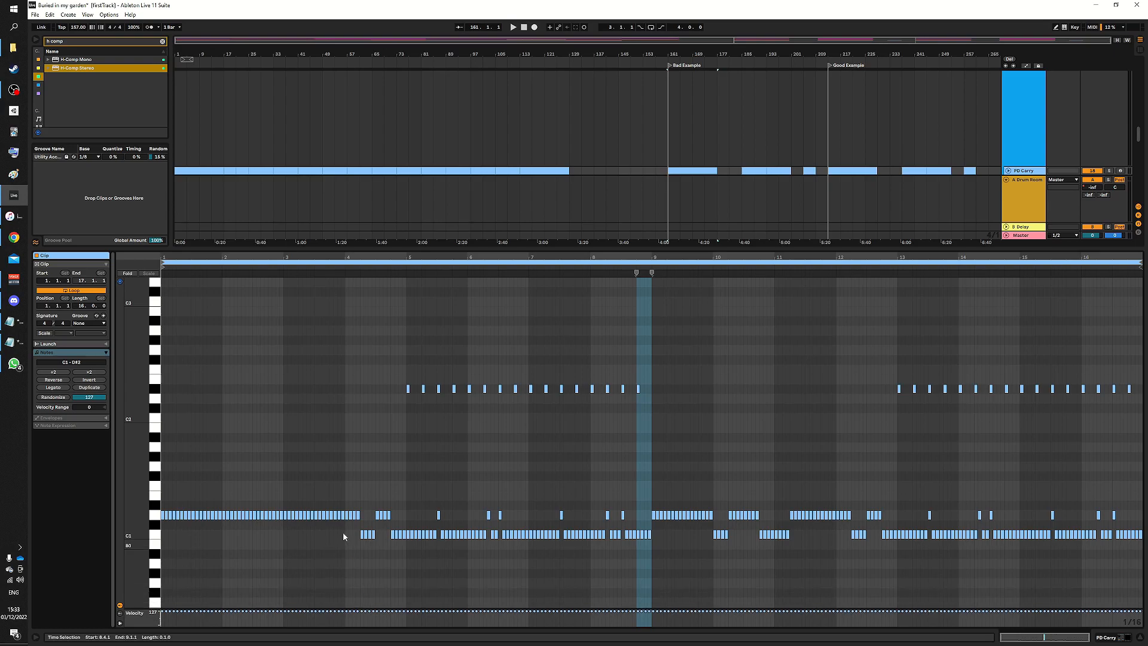
- Unfold the PD Carry drum group and start playback of the arrangement
scroll(666, 135, up, 1)
scroll(664, 128, down, 2)
click(662, 102)
scroll(957, 145, up, 3)
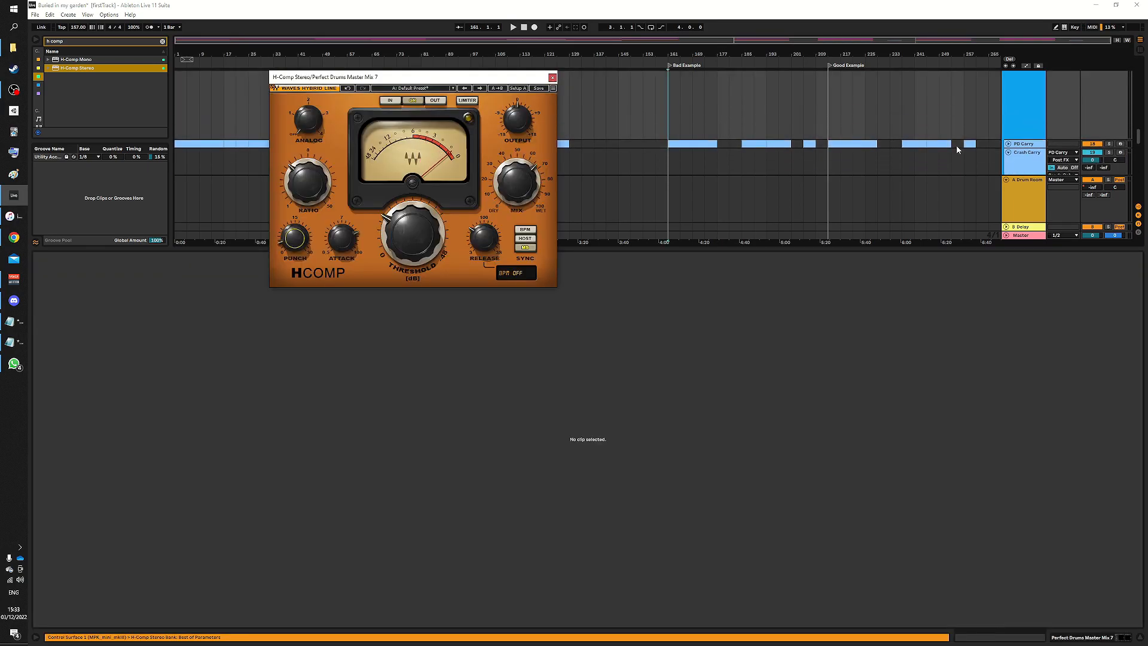
click(1109, 98)
key(space)
key(ctrl+alt+l)
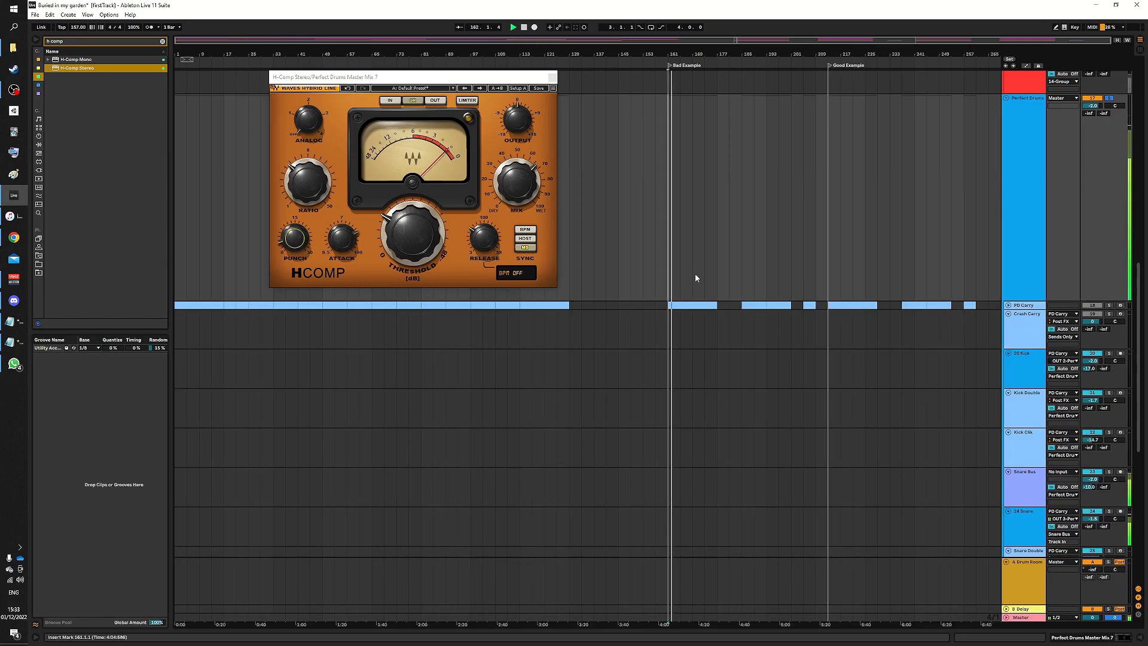
- Open the PD Carry drum clips in the Bad Example and Good Example sections in the note editor
double_click(710, 306)
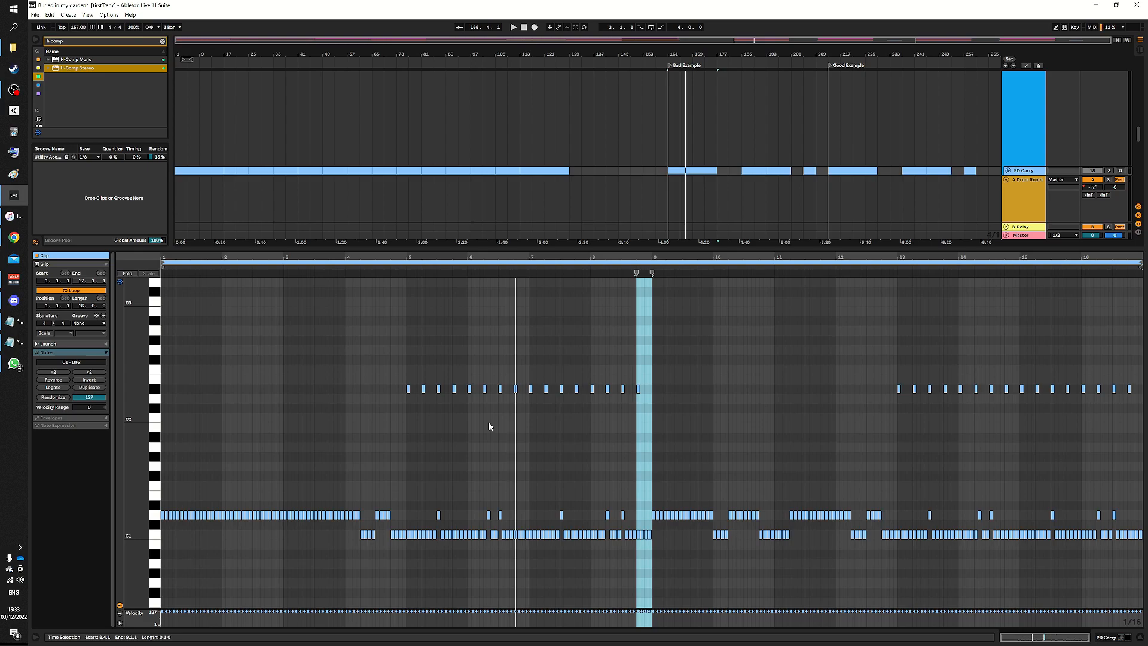
click(834, 170)
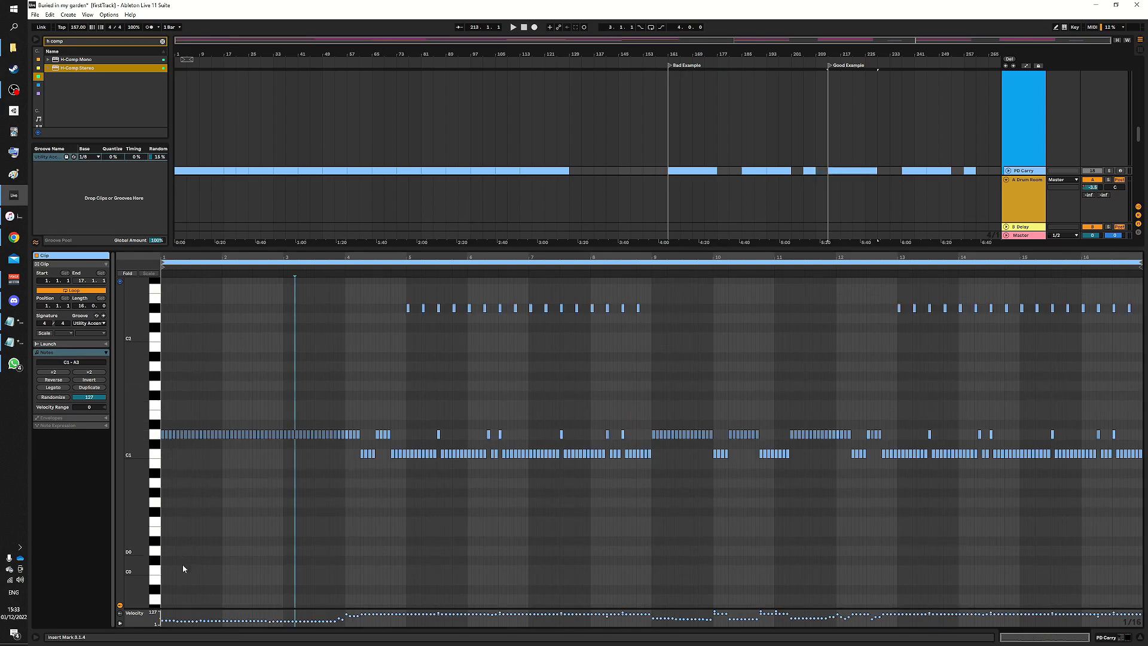
- Expand the velocity lane to inspect the Good Example clip's varied velocities and audition the clip
click(204, 611)
drag(204, 608, 205, 619)
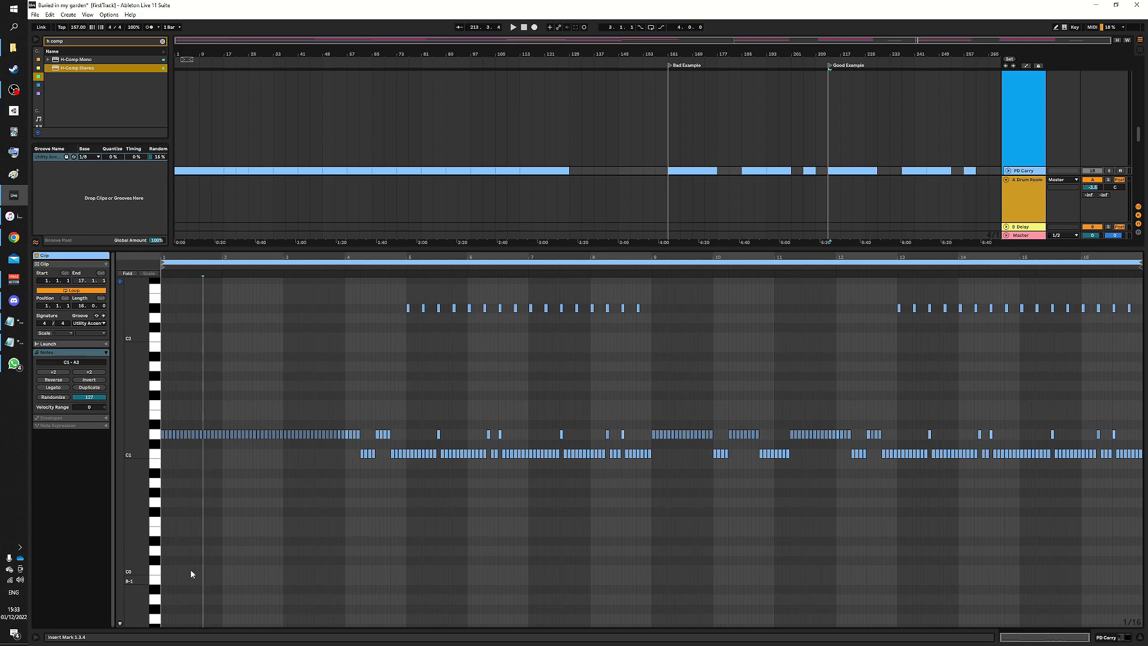
click(120, 623)
drag(209, 608, 209, 354)
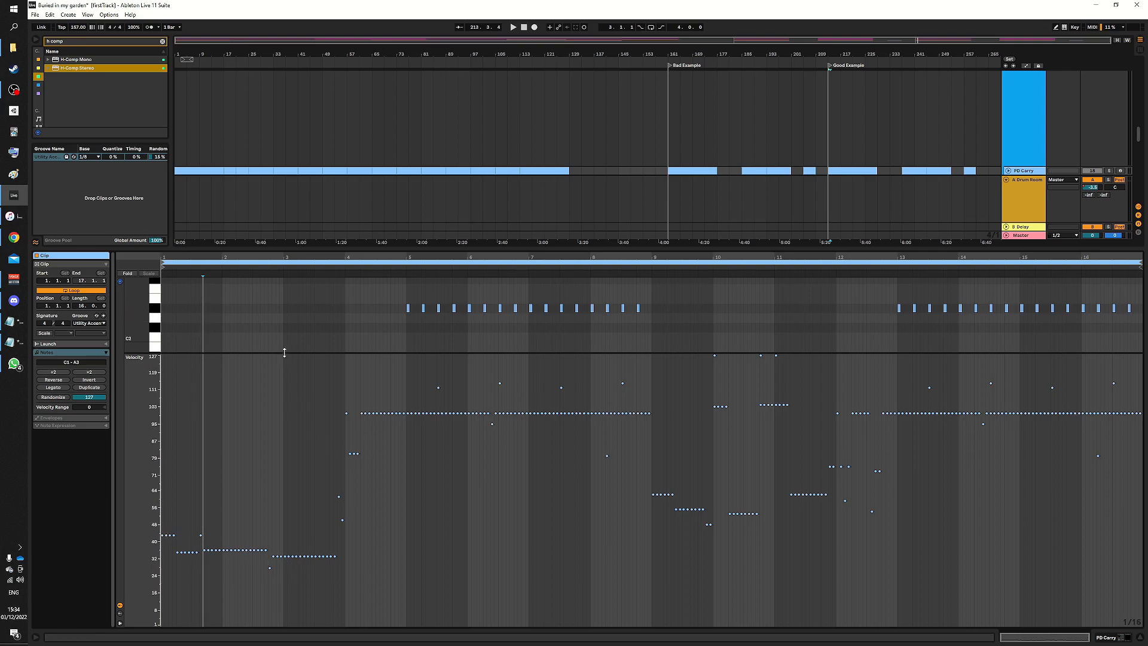
drag(285, 354, 291, 609)
key(space)
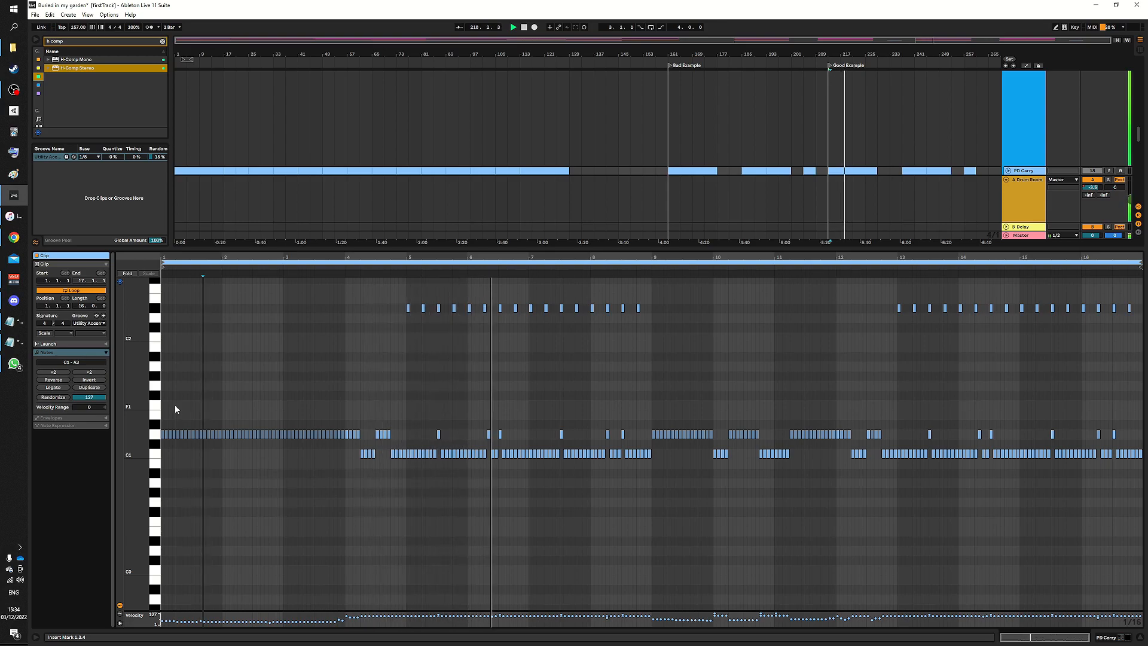
key(space)
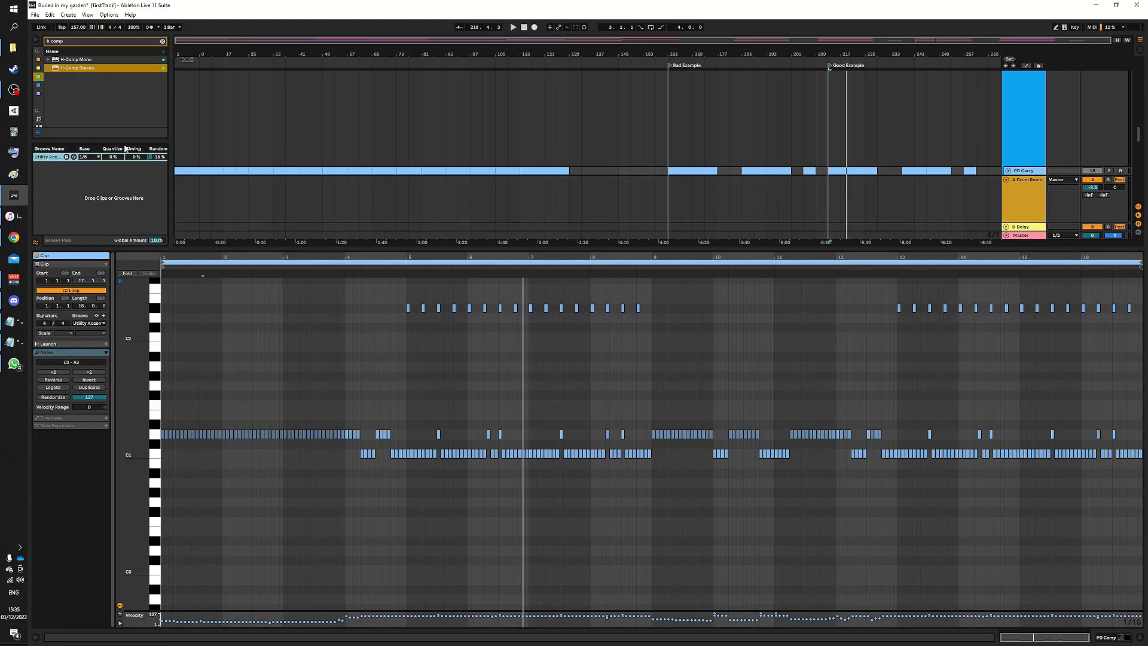
- Widen the Groove Pool to show every groove column and audition the Bad Example drum clip
drag(172, 171, 234, 175)
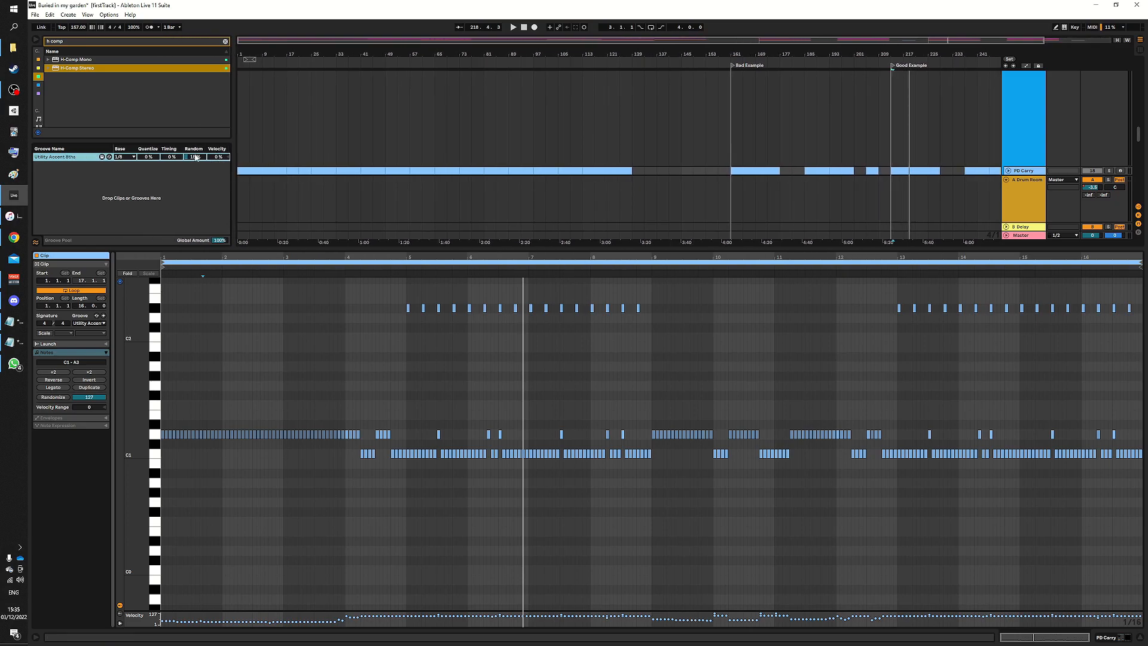
click(770, 171)
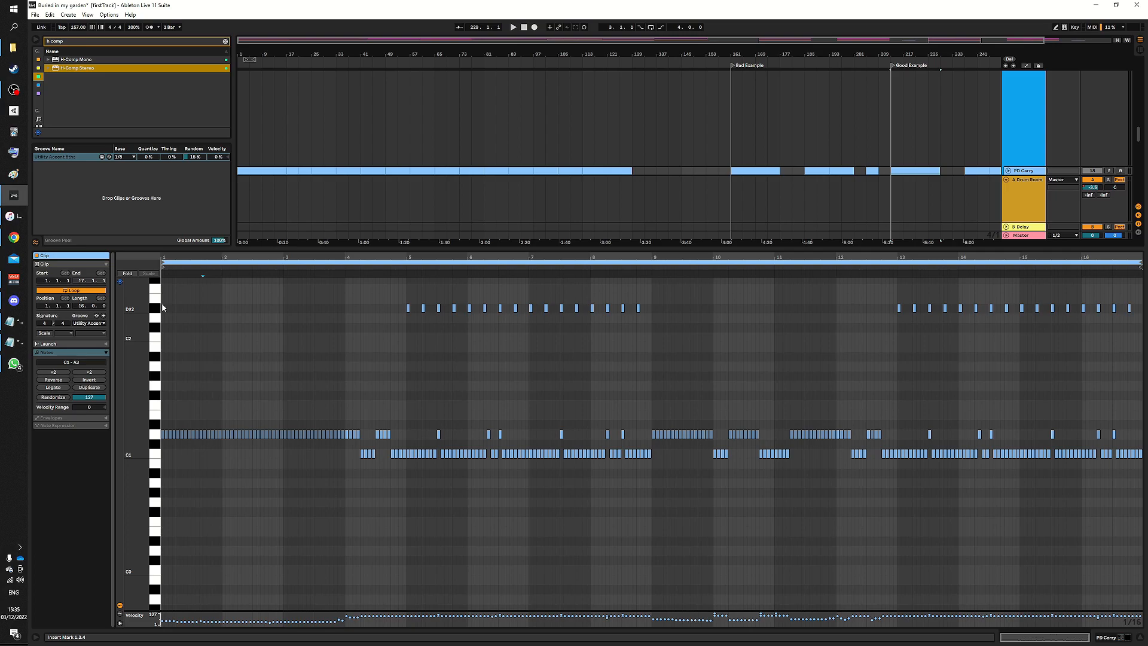
key(space)
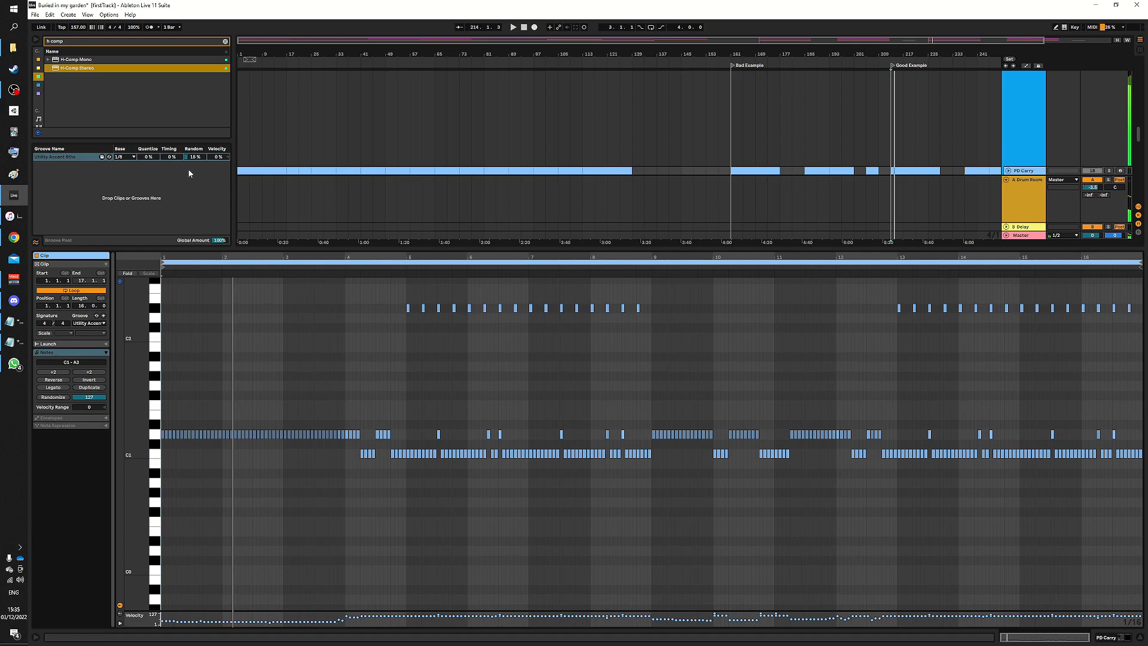
- Raise the Utility Accent 8ths groove's Random amount to 100% and listen to the result
drag(195, 156, 195, 105)
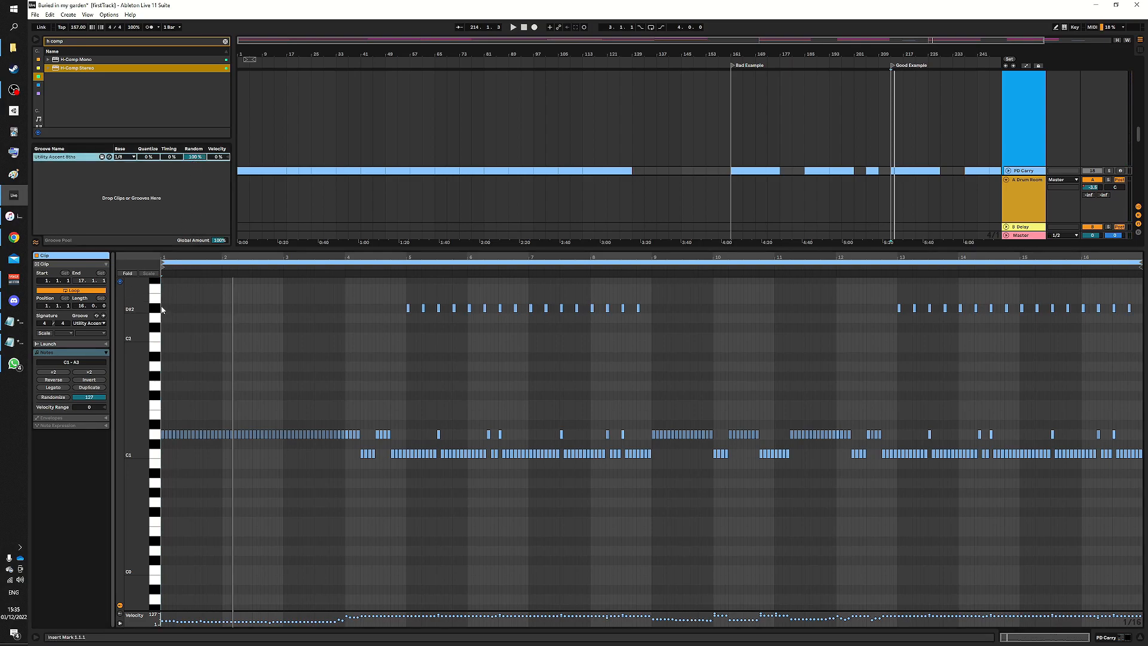
key(space)
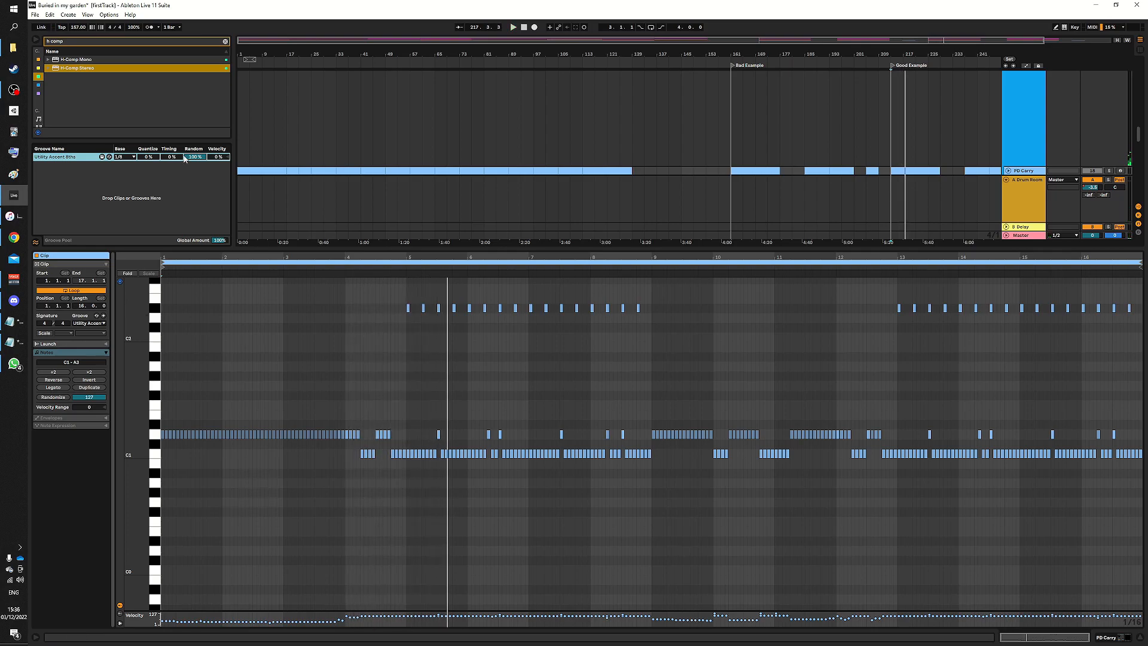
- Lower the groove's Random amount to about 30% and play the clip again
drag(195, 157, 195, 170)
click(161, 325)
key(space)
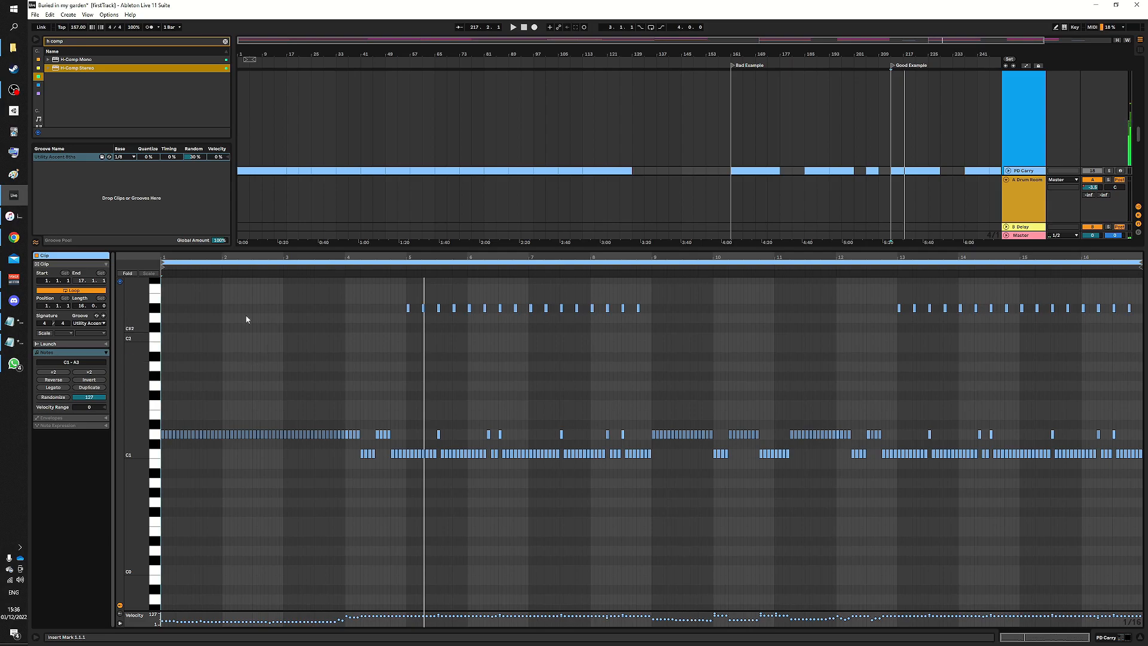
- Set the Utility Accent 8ths groove's Random amount to 15%
click(195, 156)
text(15)
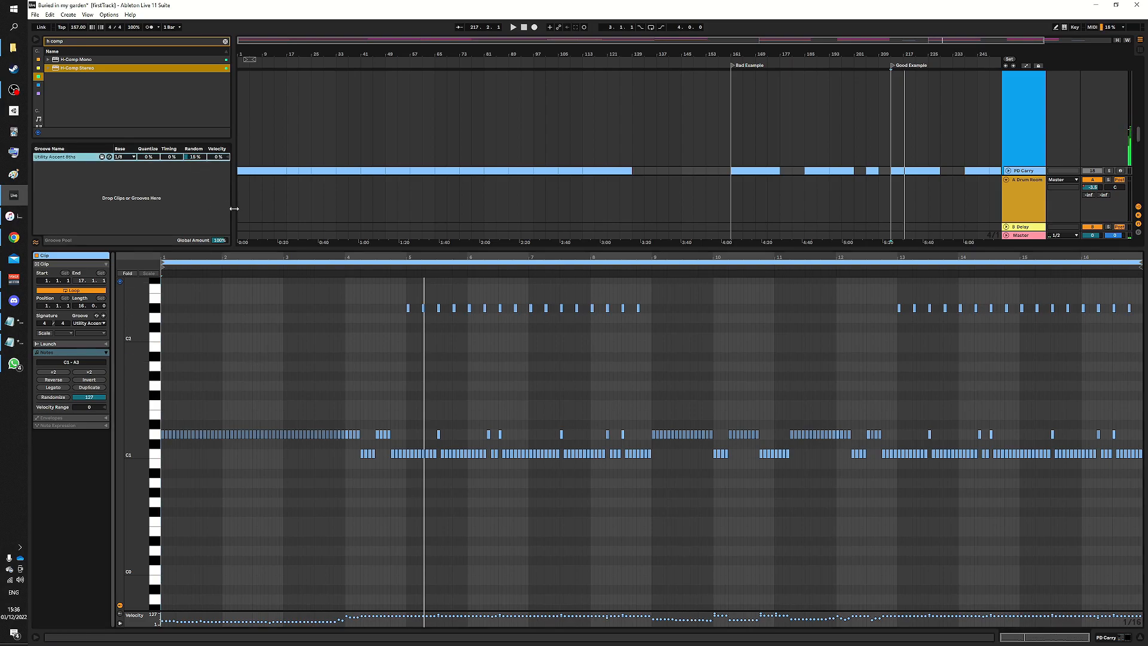
- Open a PD Carry clip in the Bad Example section and audition it
click(1140, 639)
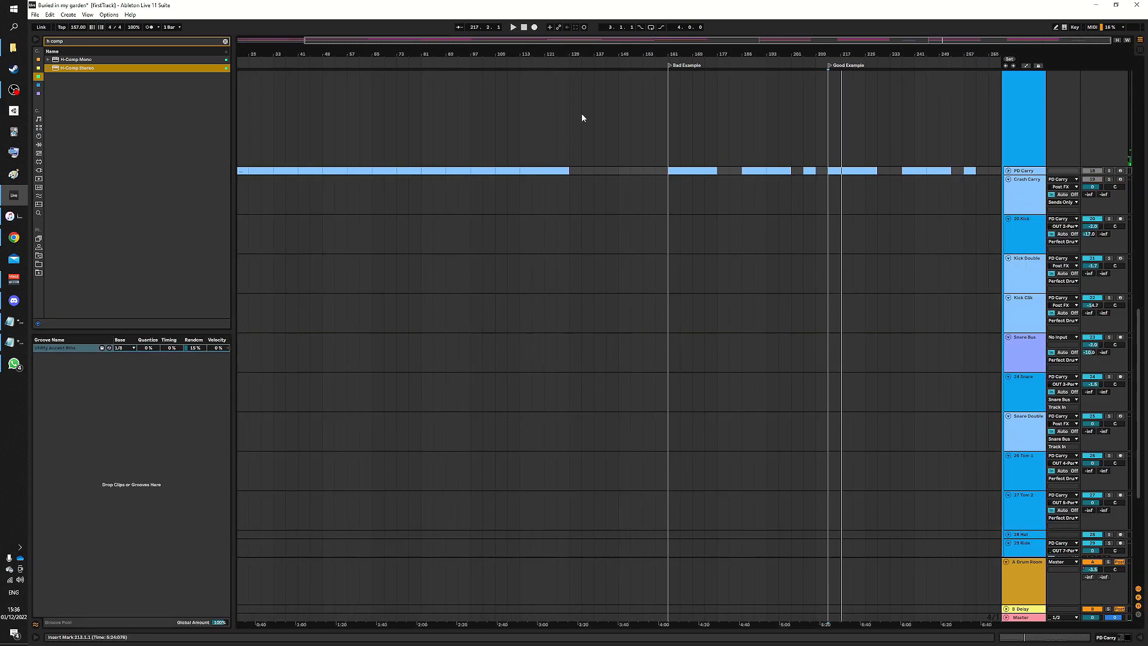
scroll(818, 149, up, 4)
scroll(804, 243, up, 3)
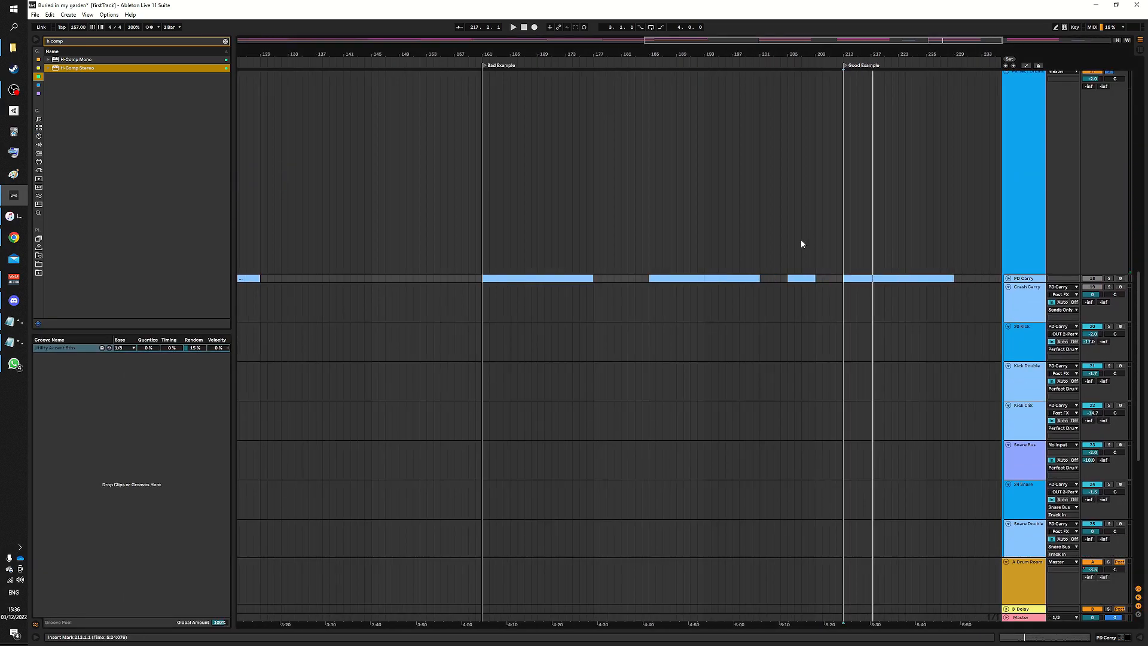
double_click(794, 278)
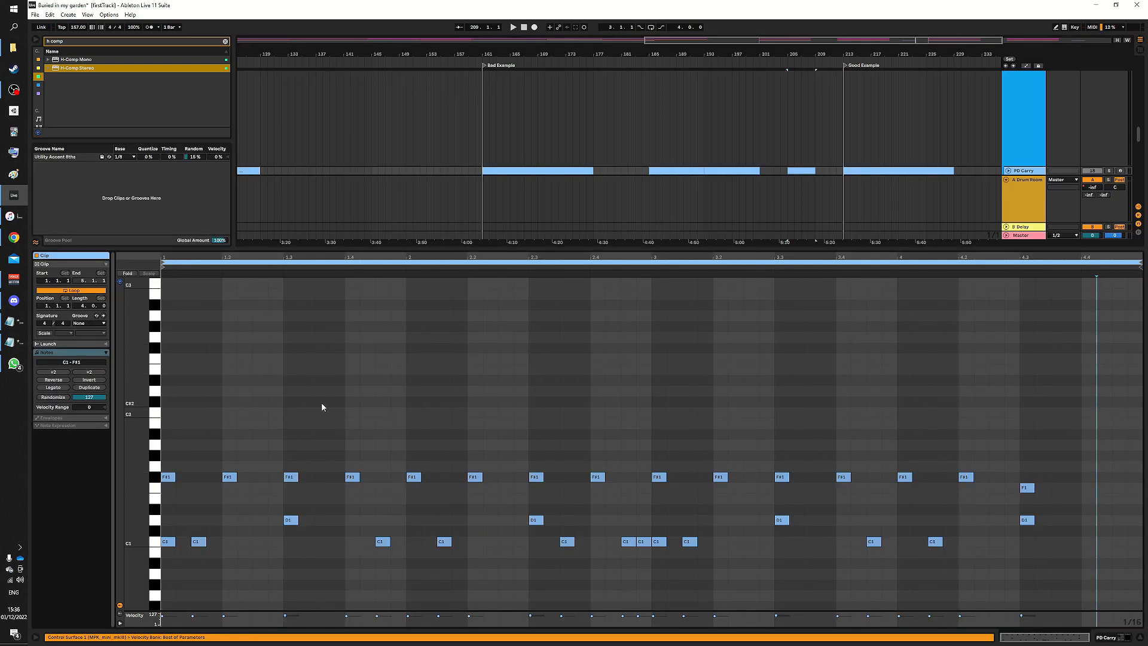
click(1074, 461)
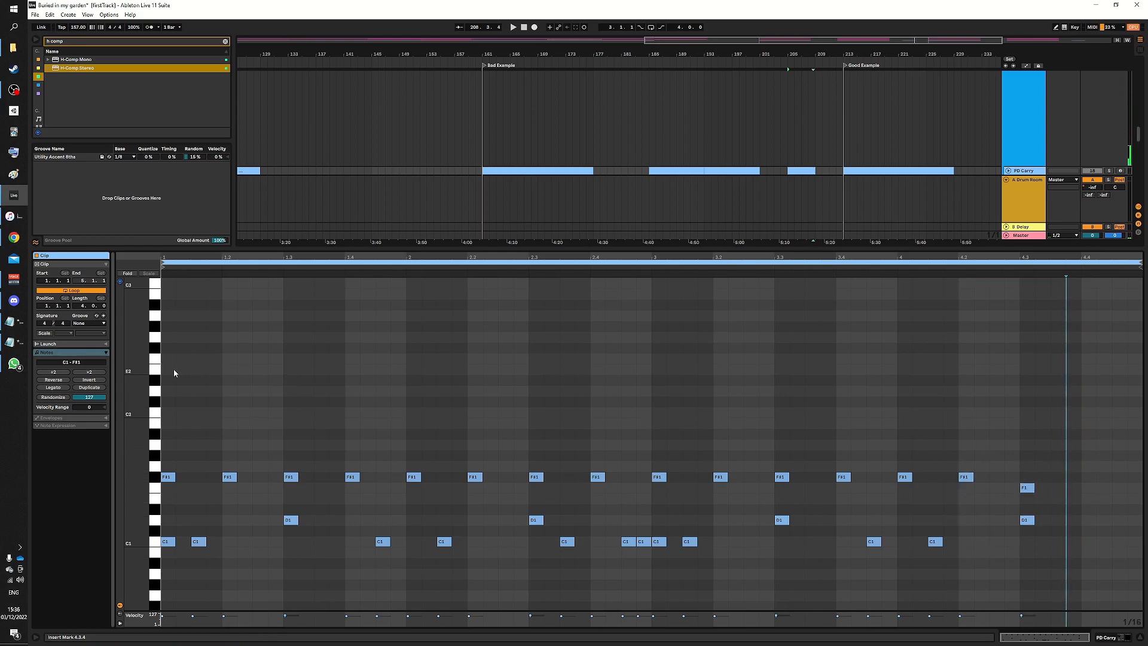
key(space)
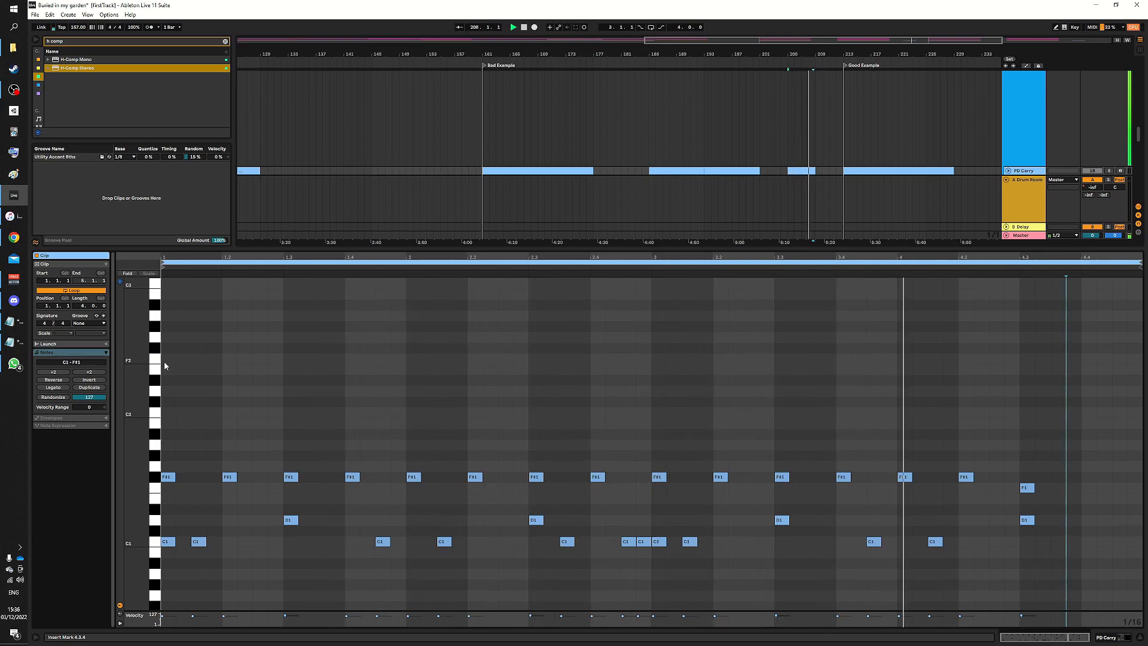
key(space)
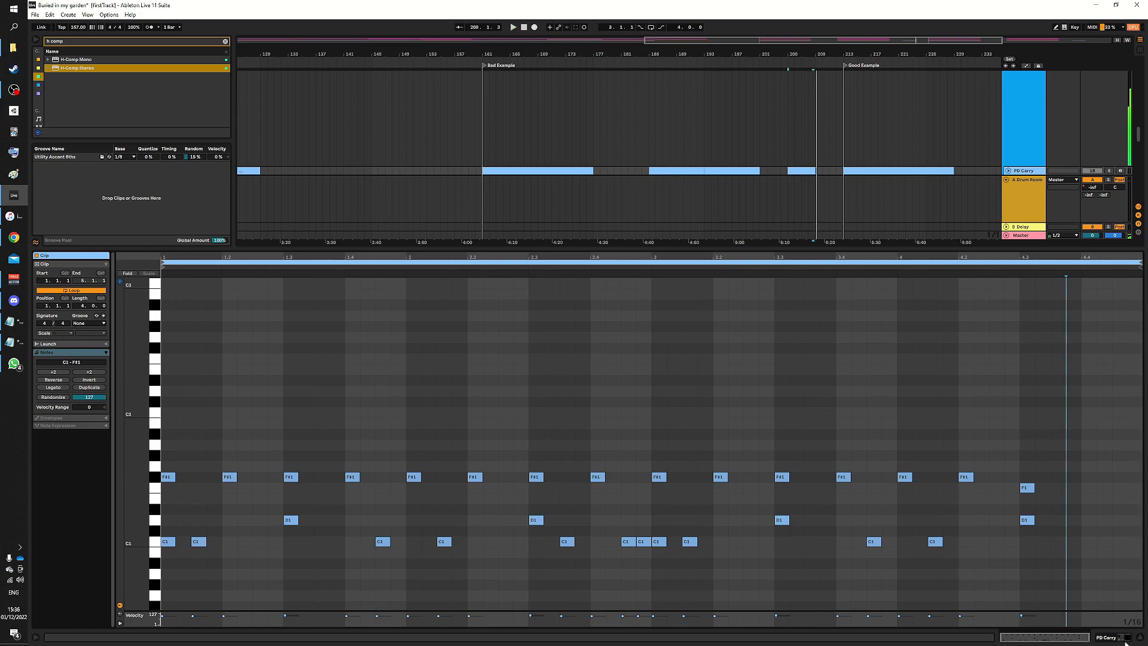
- Open the last PD Carry clip in the Good Example section, inspect its notes and play it
click(1140, 637)
scroll(709, 187, right, 2)
scroll(721, 192, right, 4)
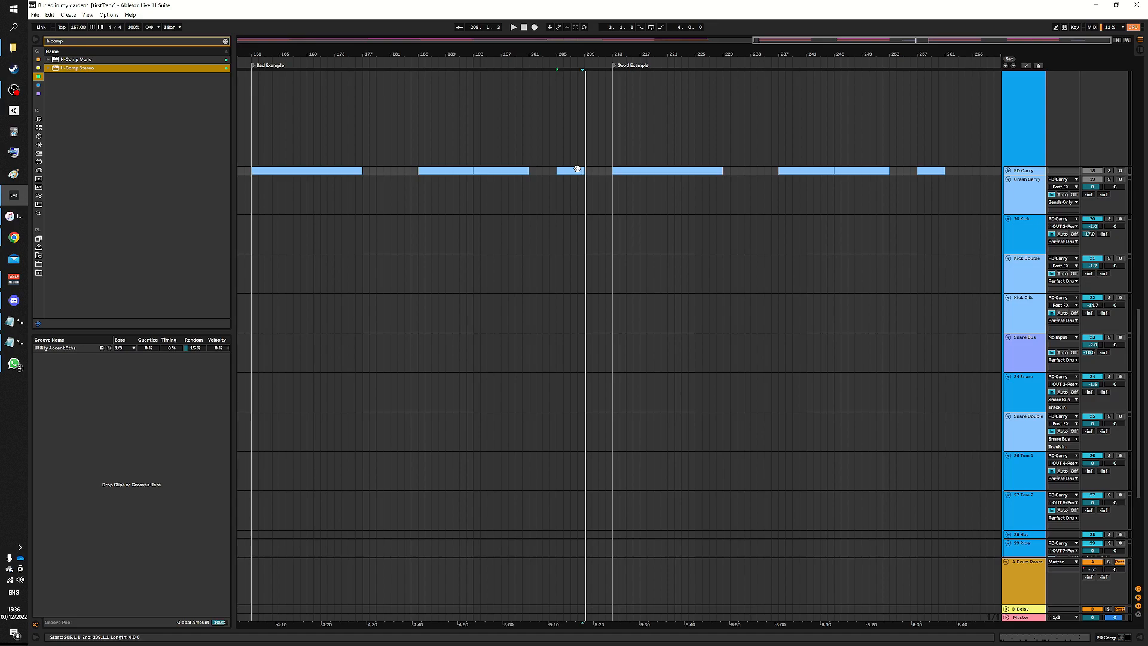
click(937, 170)
double_click(937, 170)
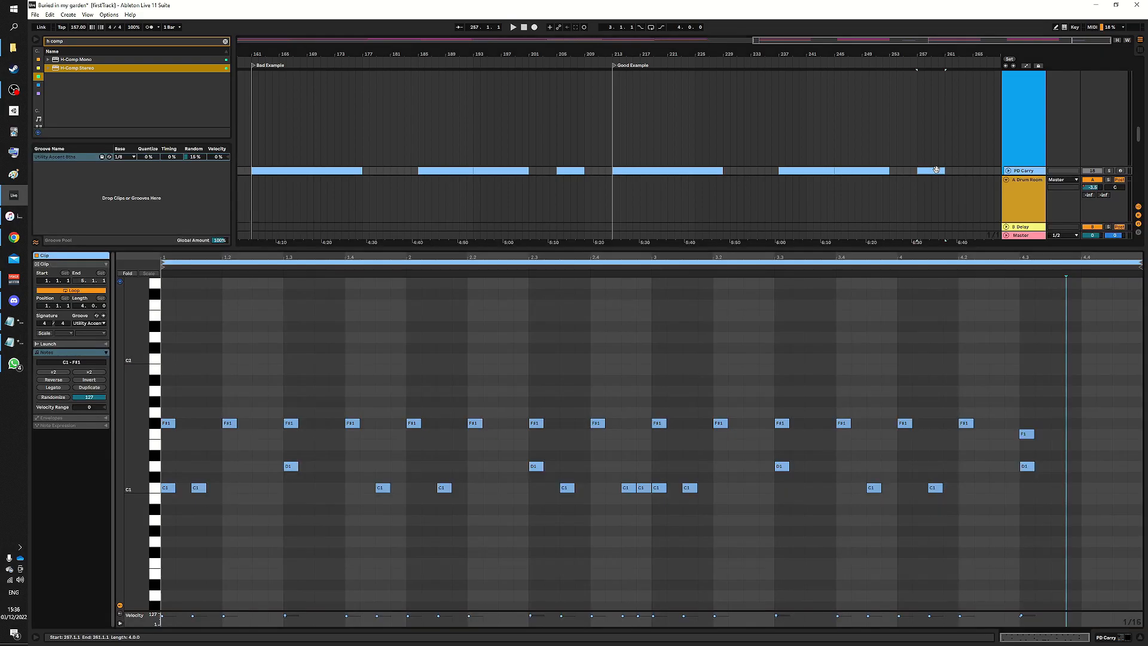
scroll(1035, 420, up, 10)
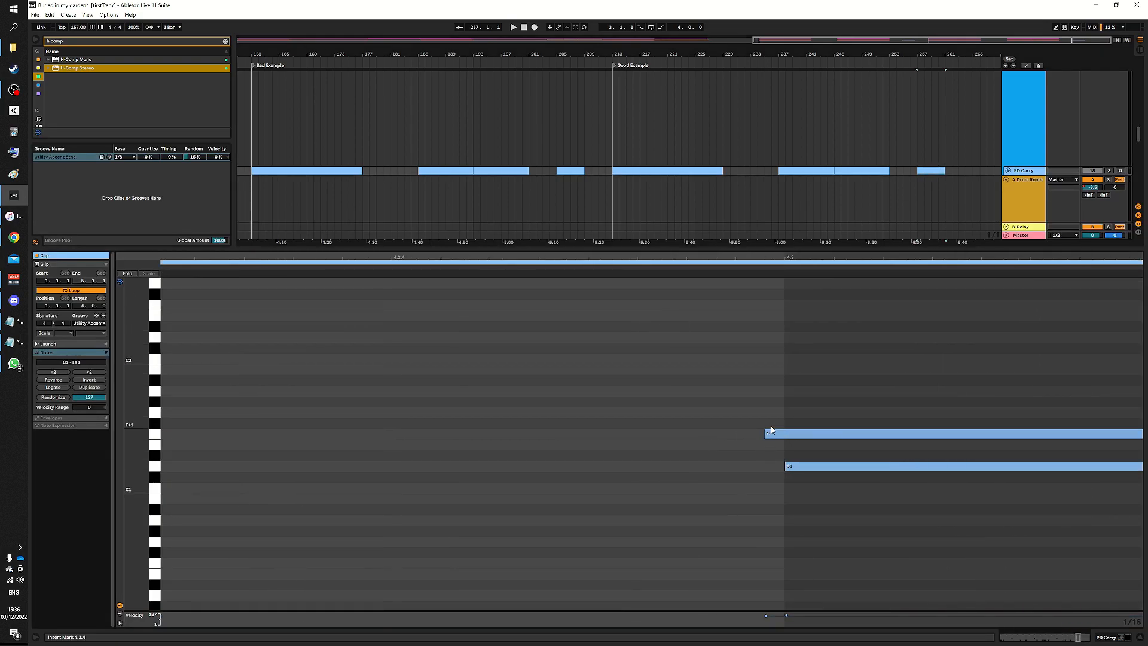
scroll(772, 432, down, 10)
key(space)
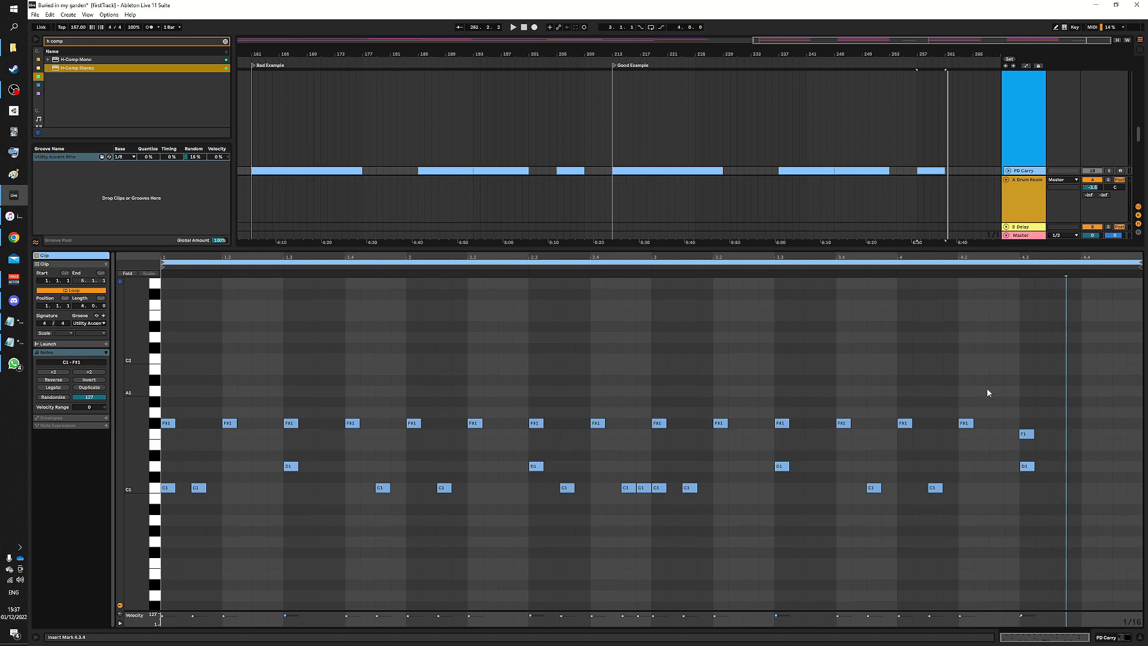
- Open and compare further PD Carry clips across the Good Example and Bad Example sections
click(950, 263)
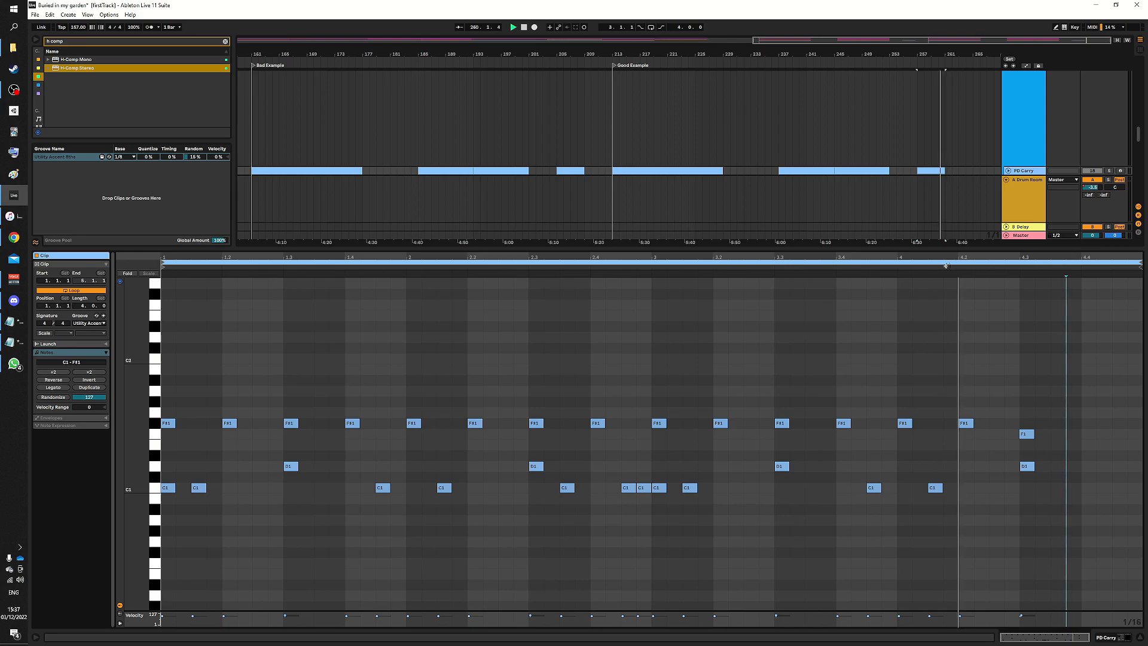
click(1141, 638)
scroll(934, 262, up, 1)
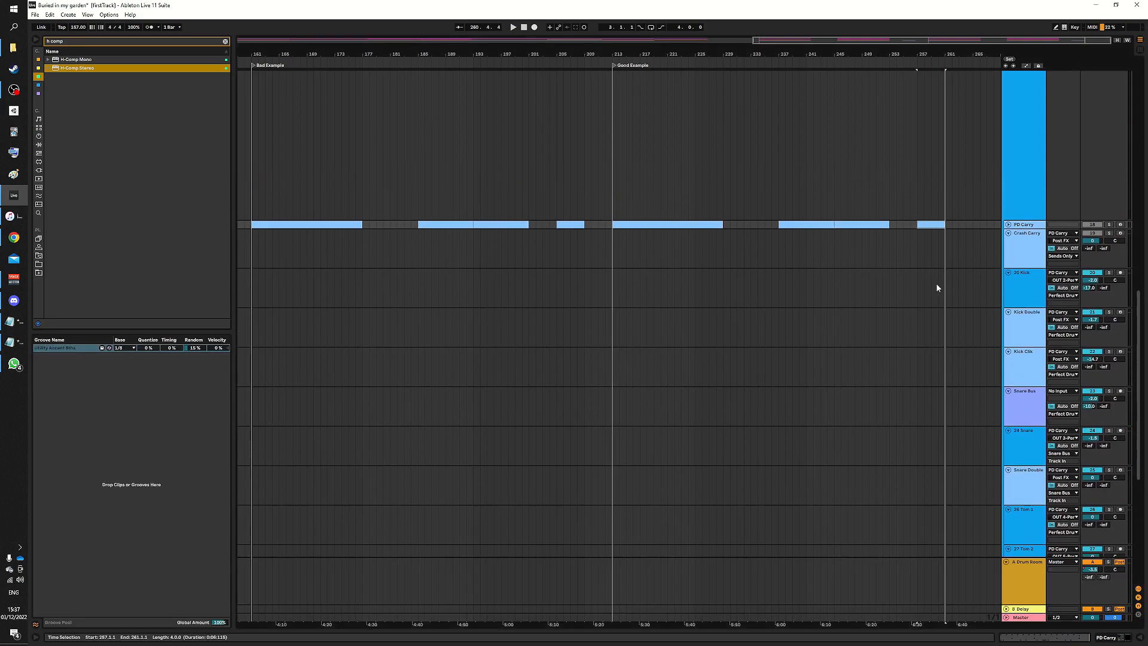
double_click(938, 224)
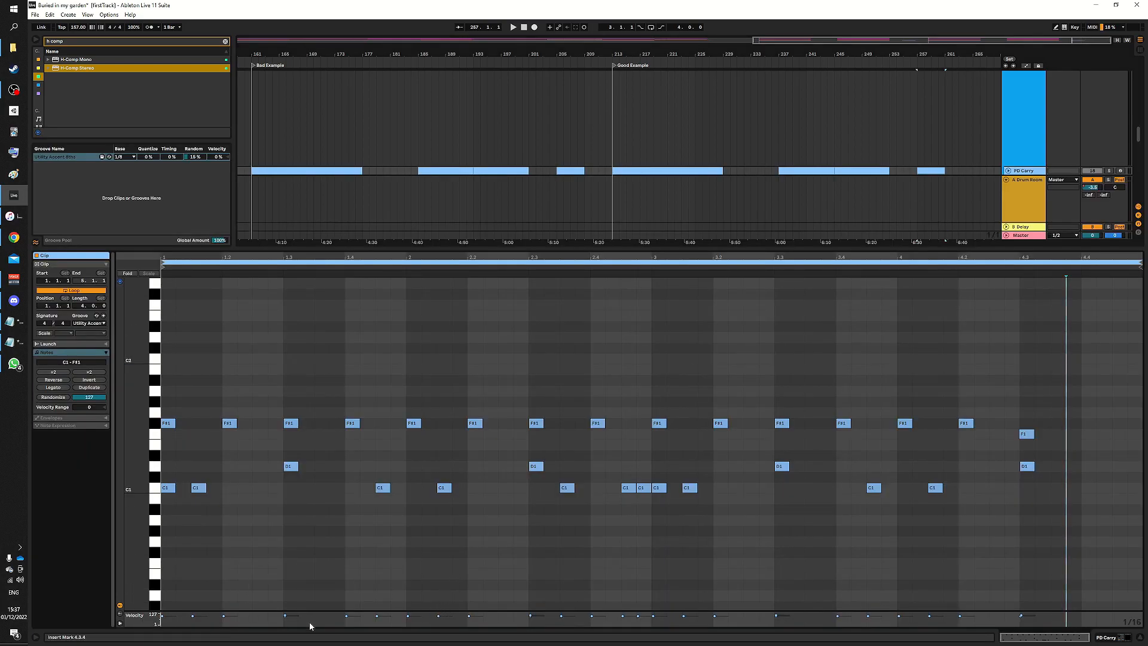
click(1141, 637)
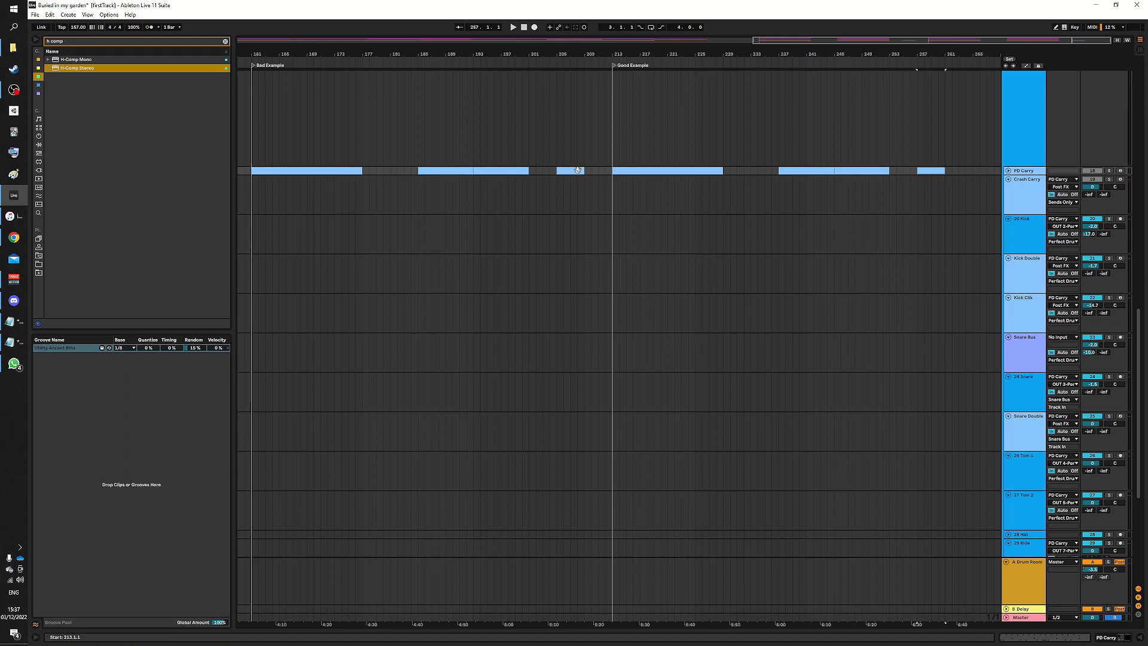
scroll(616, 180, up, 3)
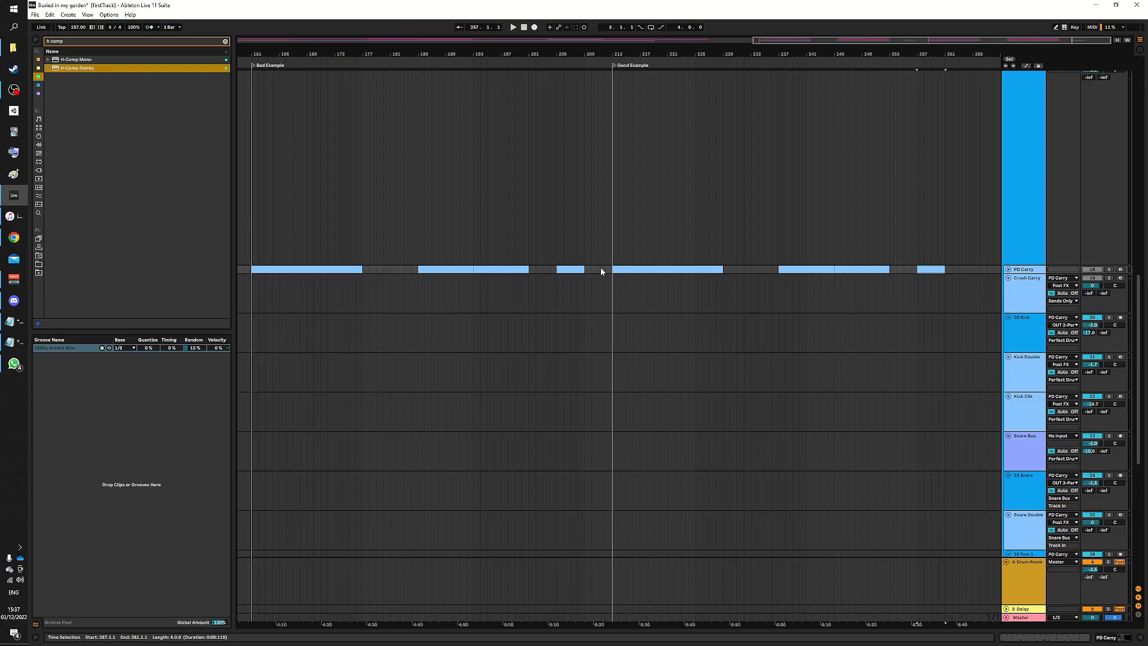
double_click(493, 270)
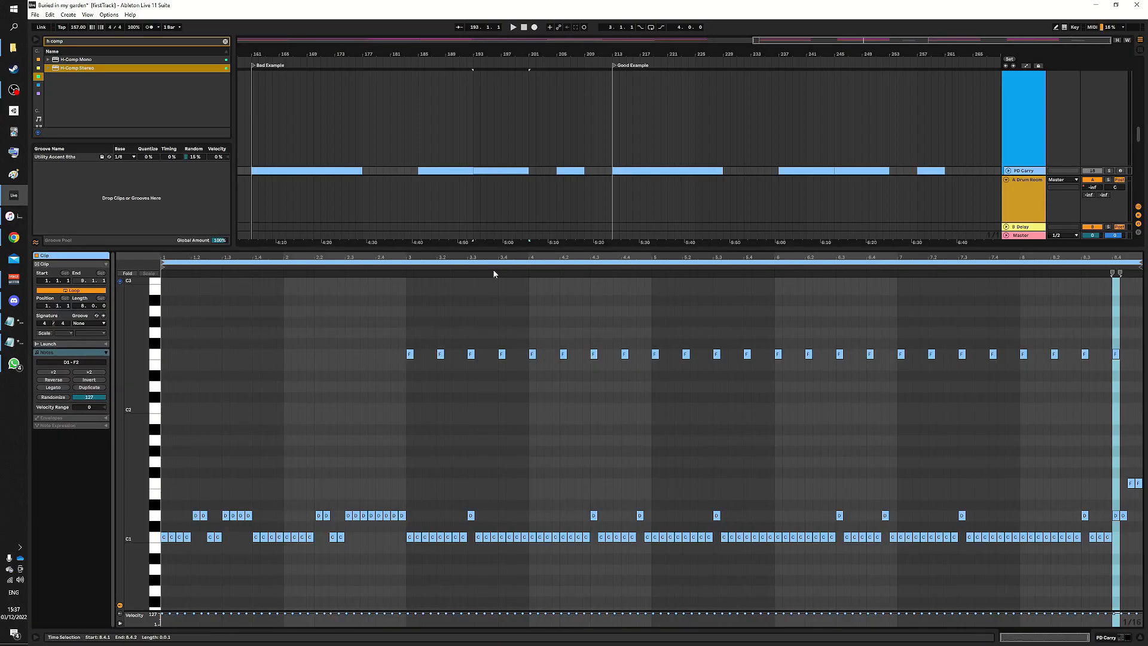
- Zoom into the open PD Carry clip's final bar and select its kick and snare notes to inspect them
scroll(1112, 359, up, 5)
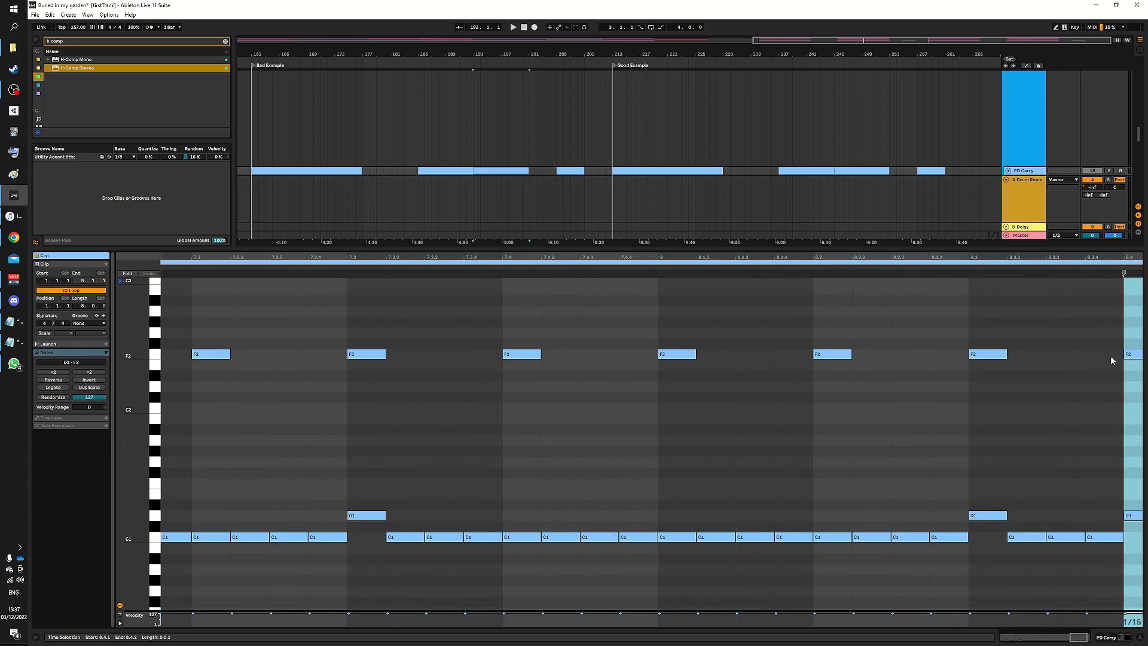
scroll(1053, 347, right, 3)
drag(960, 481, 1106, 520)
click(980, 396)
drag(989, 464, 1031, 518)
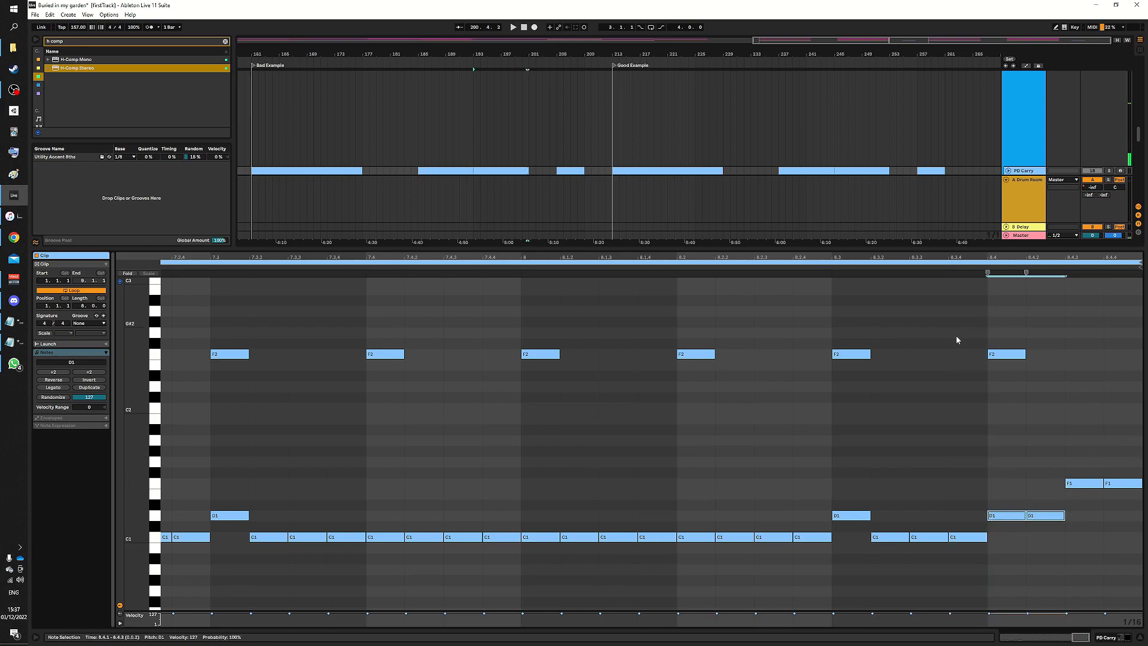
click(1040, 332)
scroll(1027, 332, down, 5)
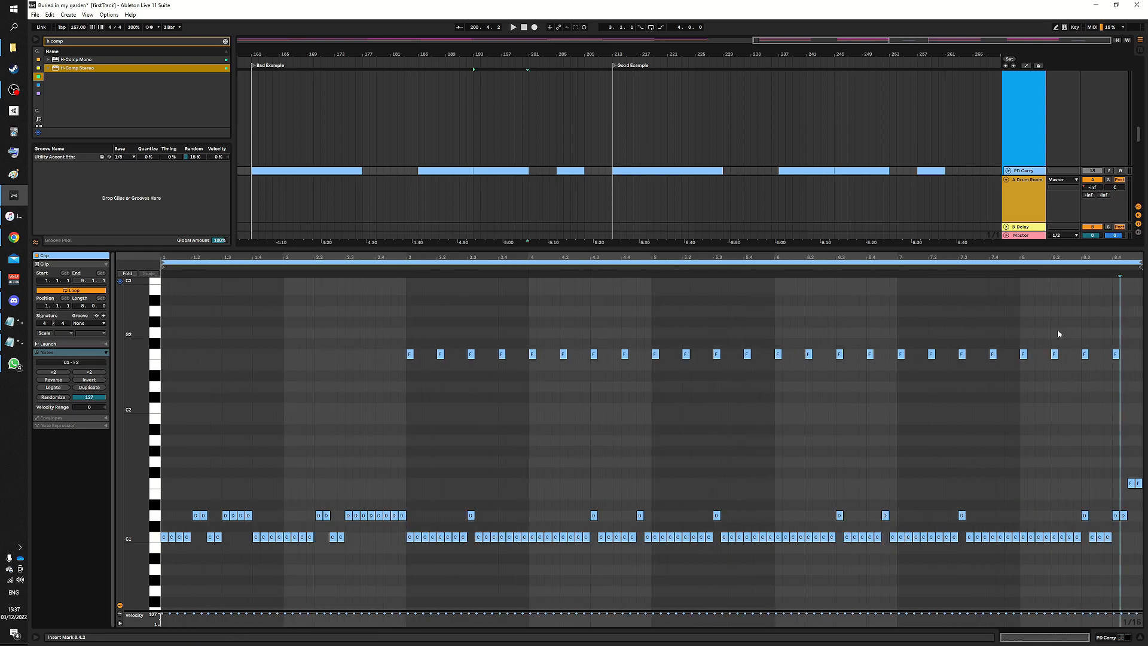
- Zoom back in on the clip's ending and play it back from near bar 7
scroll(1120, 330, up, 4)
scroll(1016, 338, right, 2)
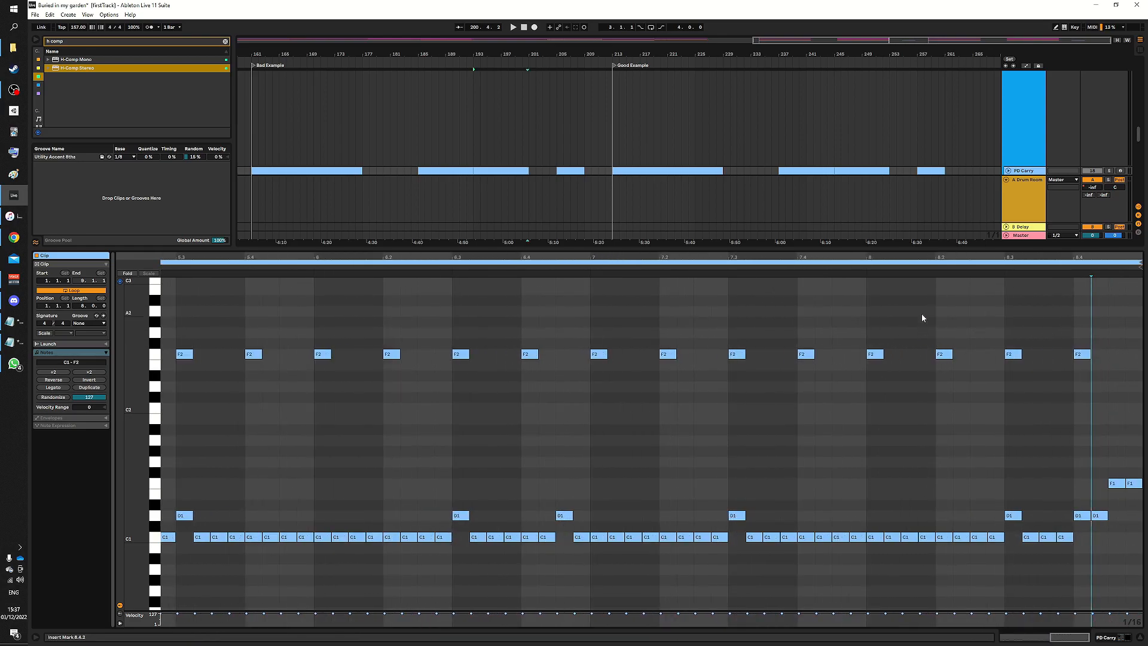
click(841, 267)
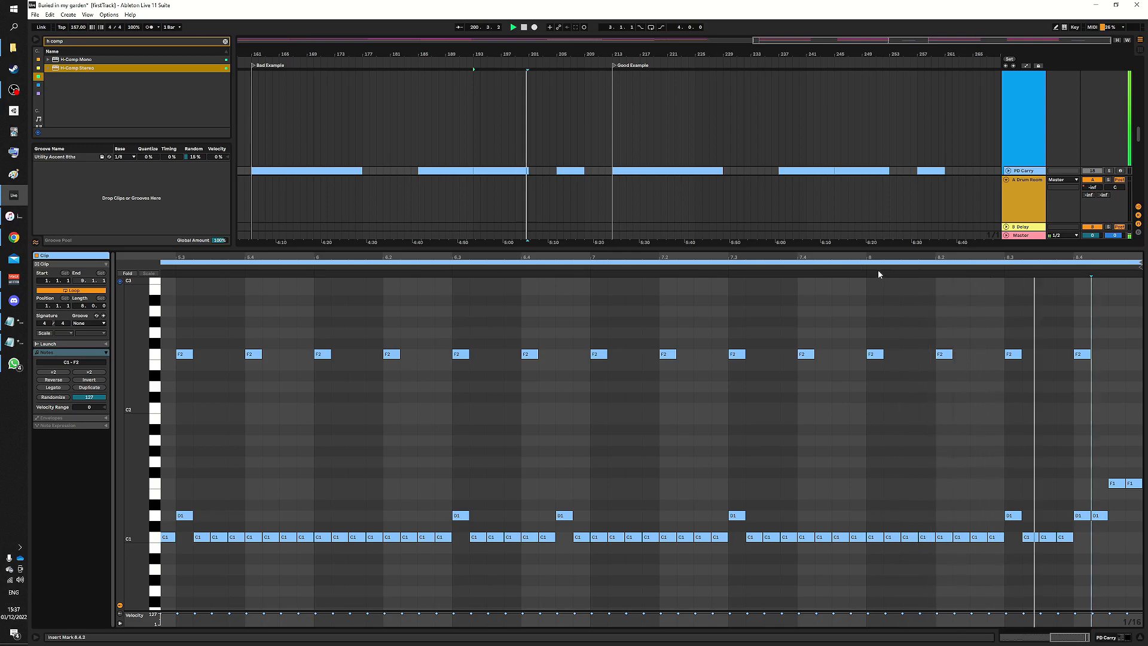
click(1140, 637)
- Open the next-to-last PD Carry clip in the Good Example section and play its final bars
double_click(877, 171)
scroll(1107, 430, up, 8)
scroll(1043, 395, right, 5)
click(1037, 390)
scroll(988, 370, right, 1)
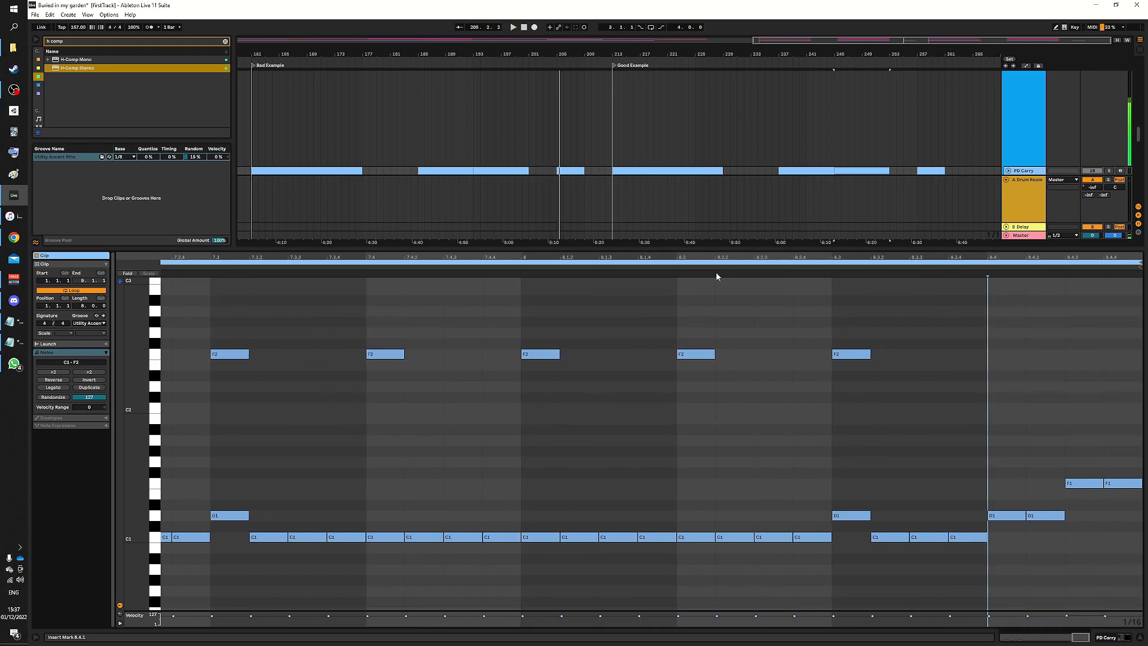
click(749, 267)
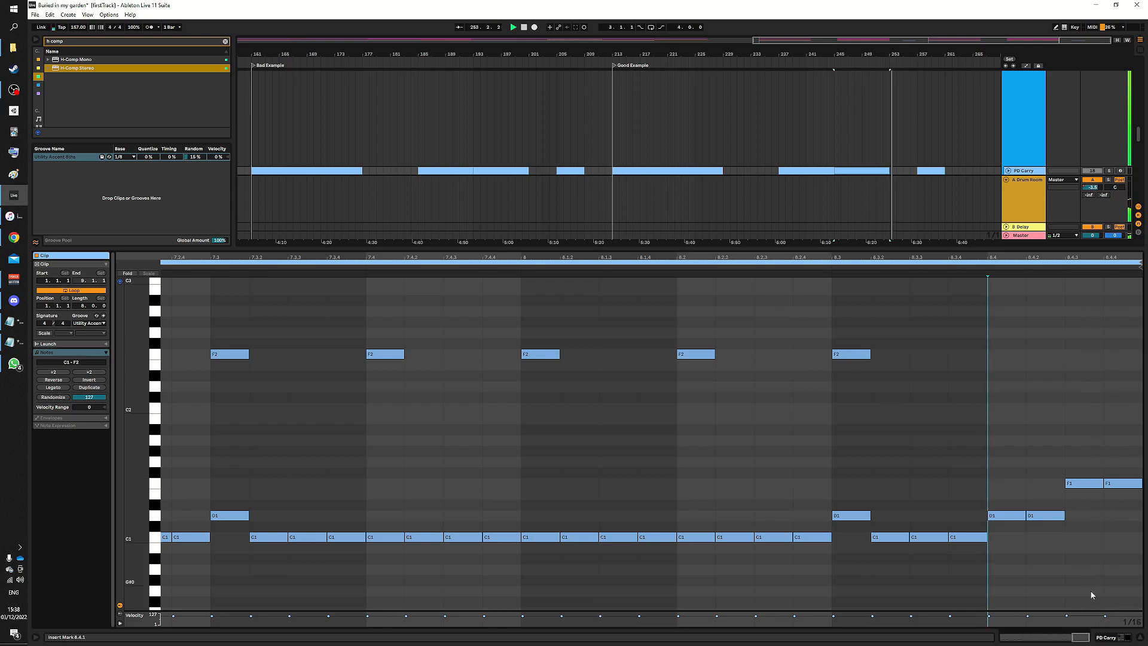
- Hide the clip detail view and scroll through the arrangement's drum tracks
key(ctrl+alt+l)
scroll(842, 287, down, 3)
scroll(972, 187, down, 1)
scroll(979, 186, up, 3)
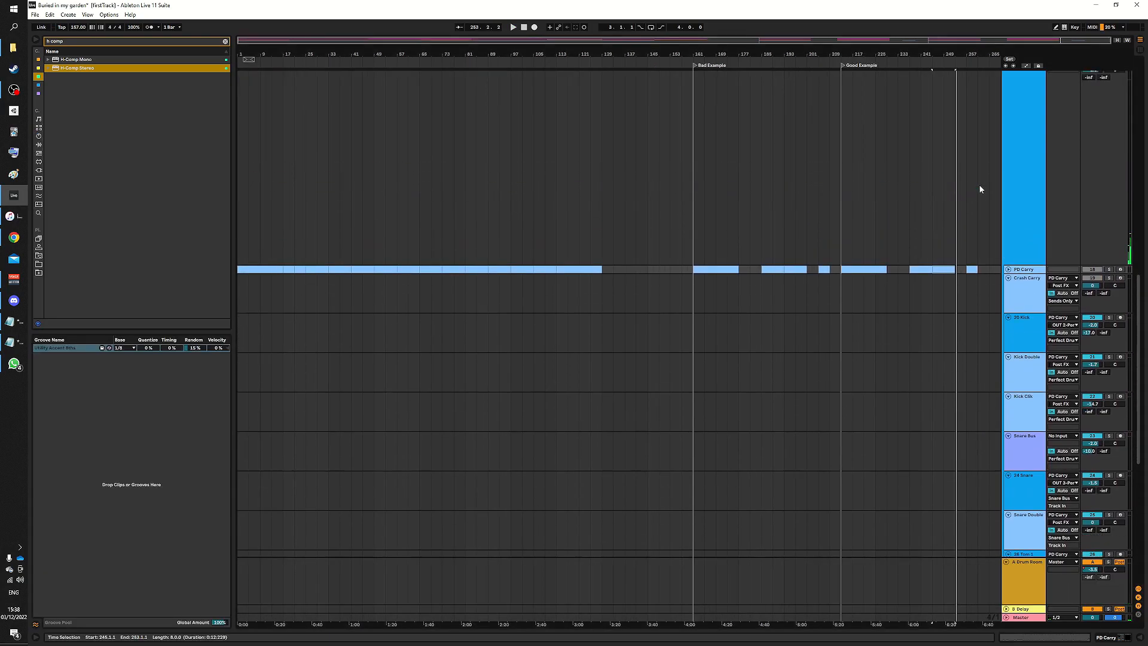
scroll(982, 228, up, 5)
scroll(882, 228, down, 1)
scroll(877, 215, down, 4)
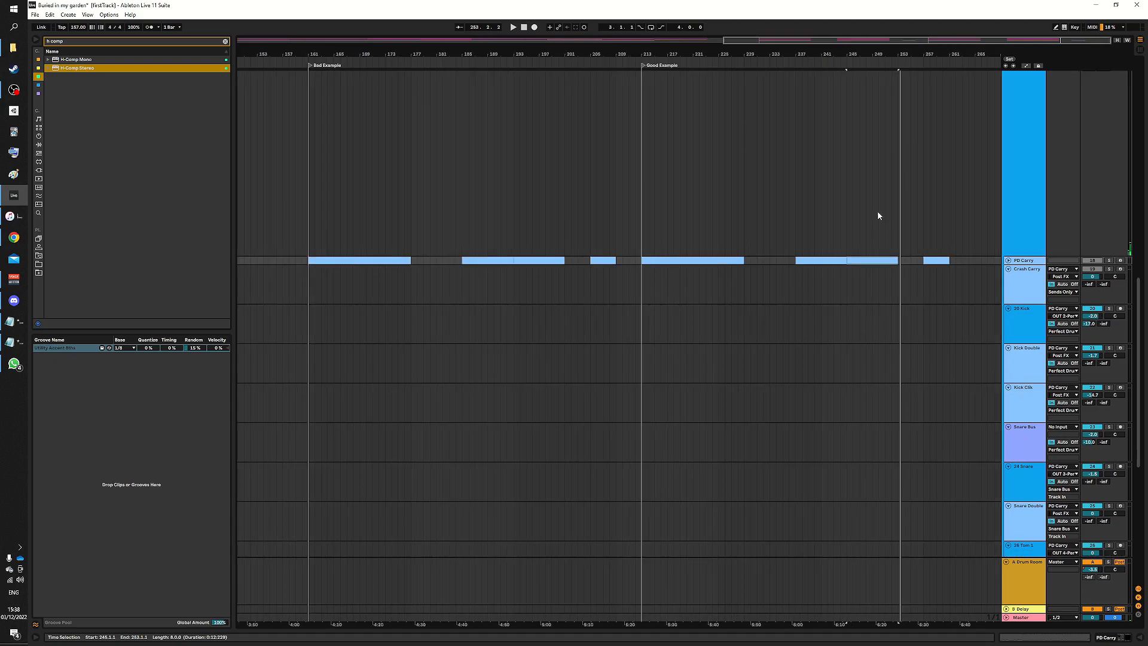
scroll(966, 226, up, 3)
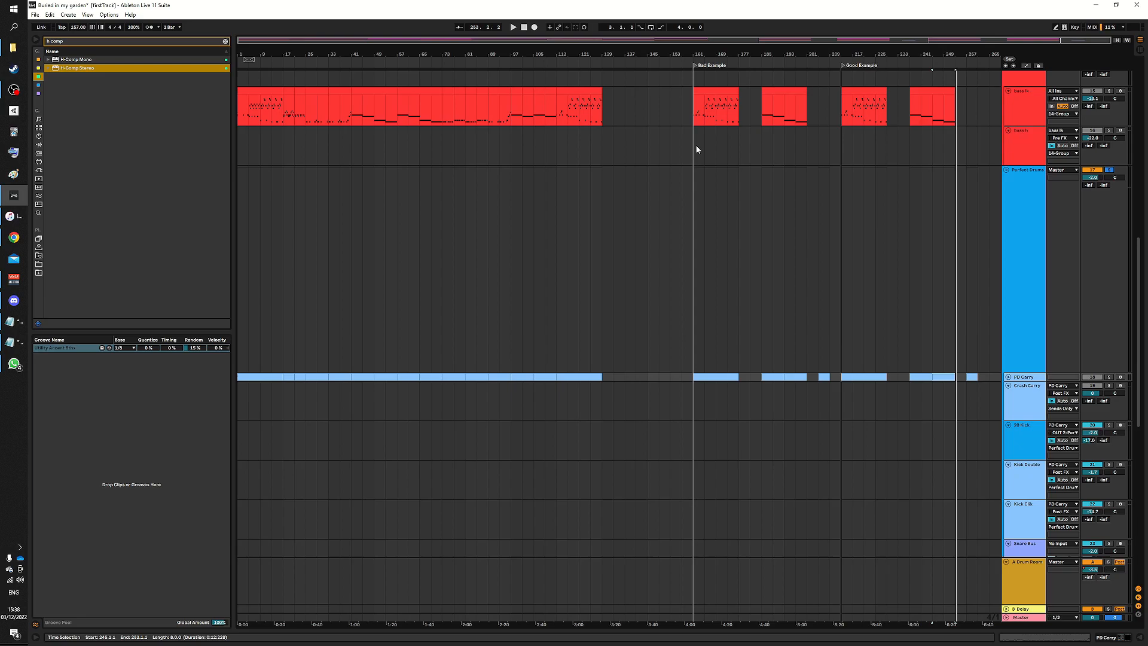
- Play the arrangement from the start of the Bad Example section, then stop playback
click(697, 305)
key(space)
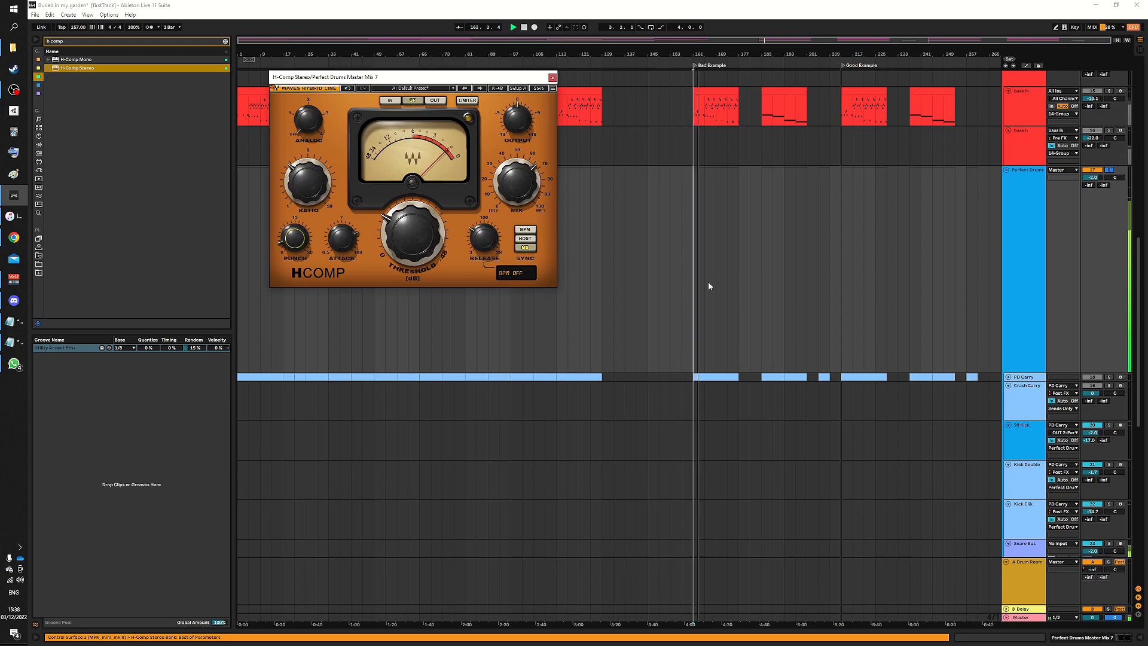
click(724, 294)
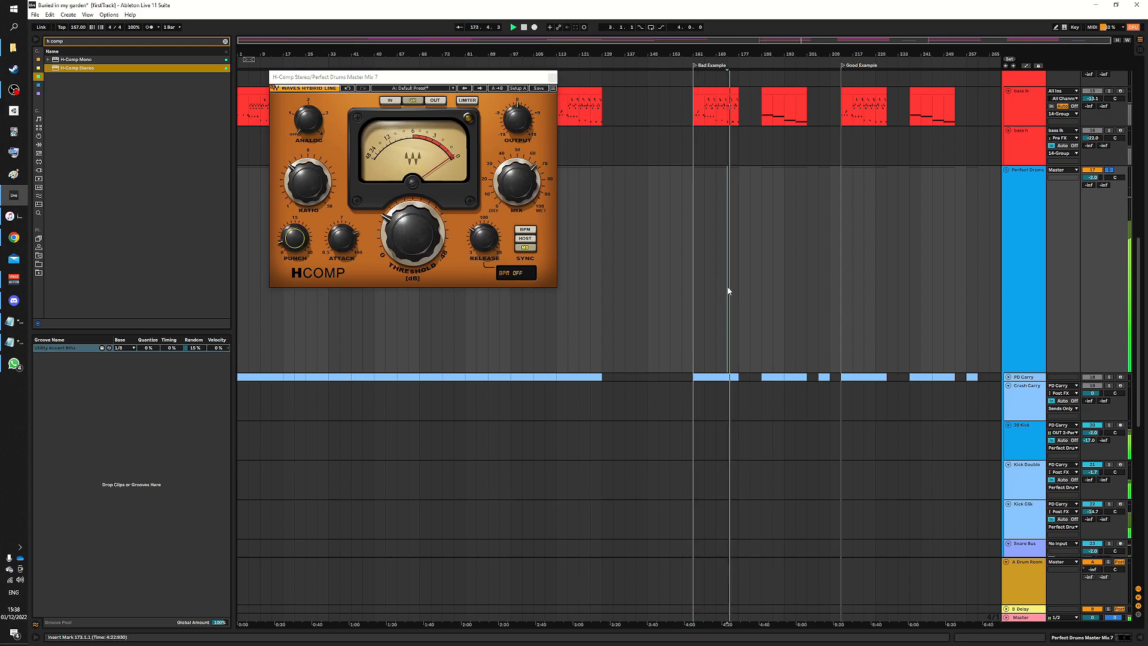
key(space)
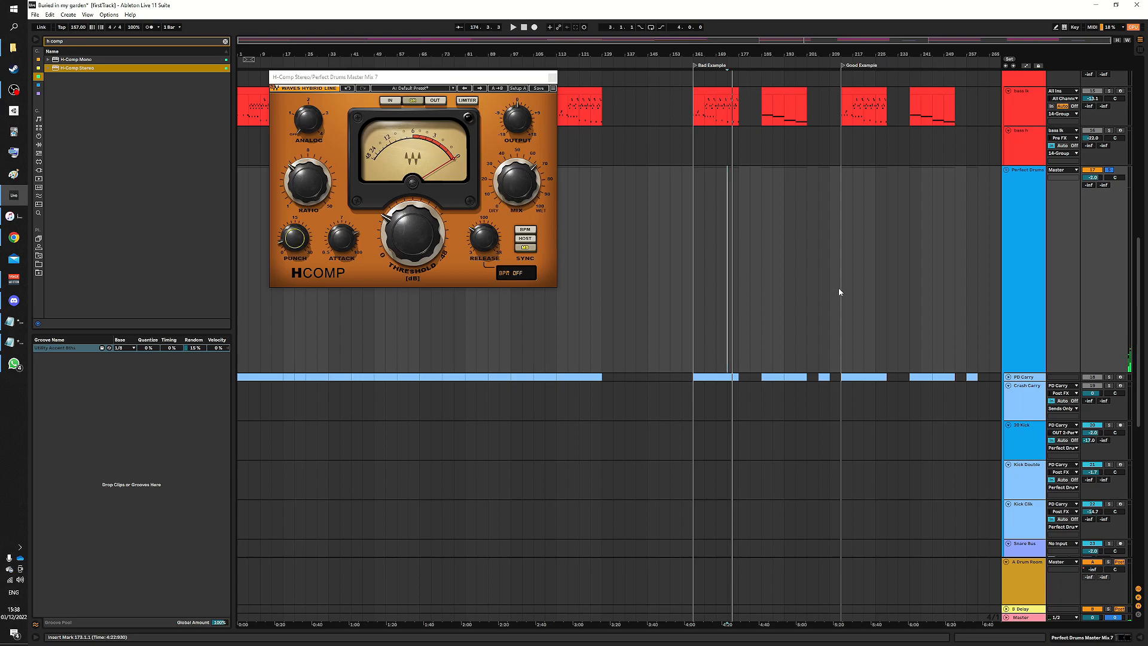
- Play the arrangement from the start of the Good Example section, then stop playback
click(861, 278)
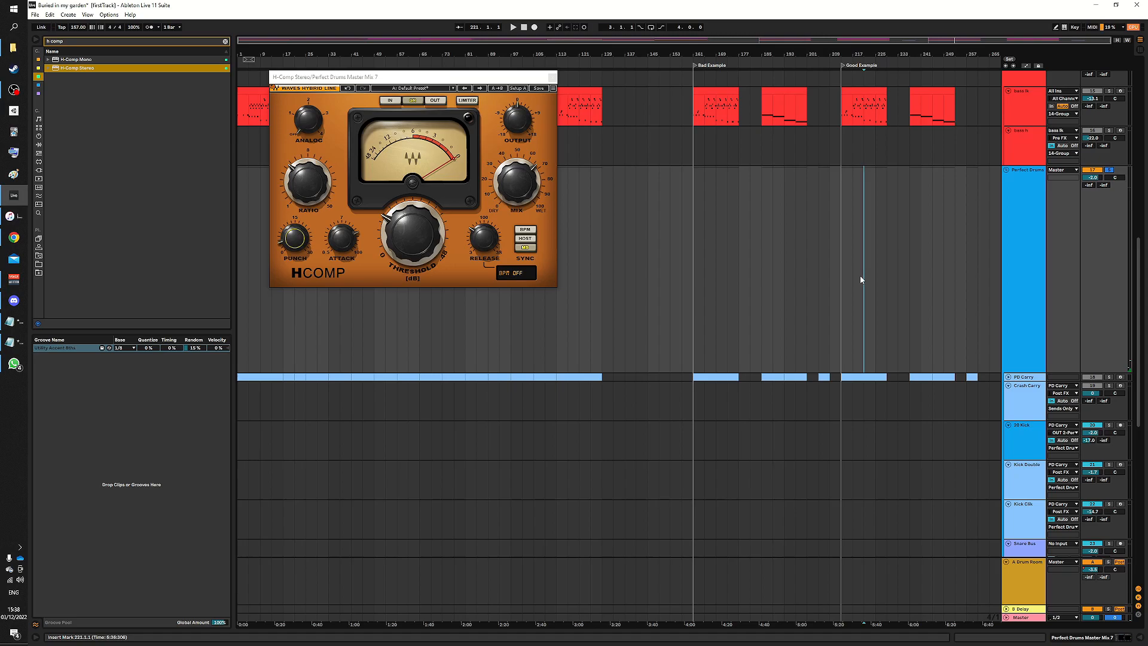
key(space)
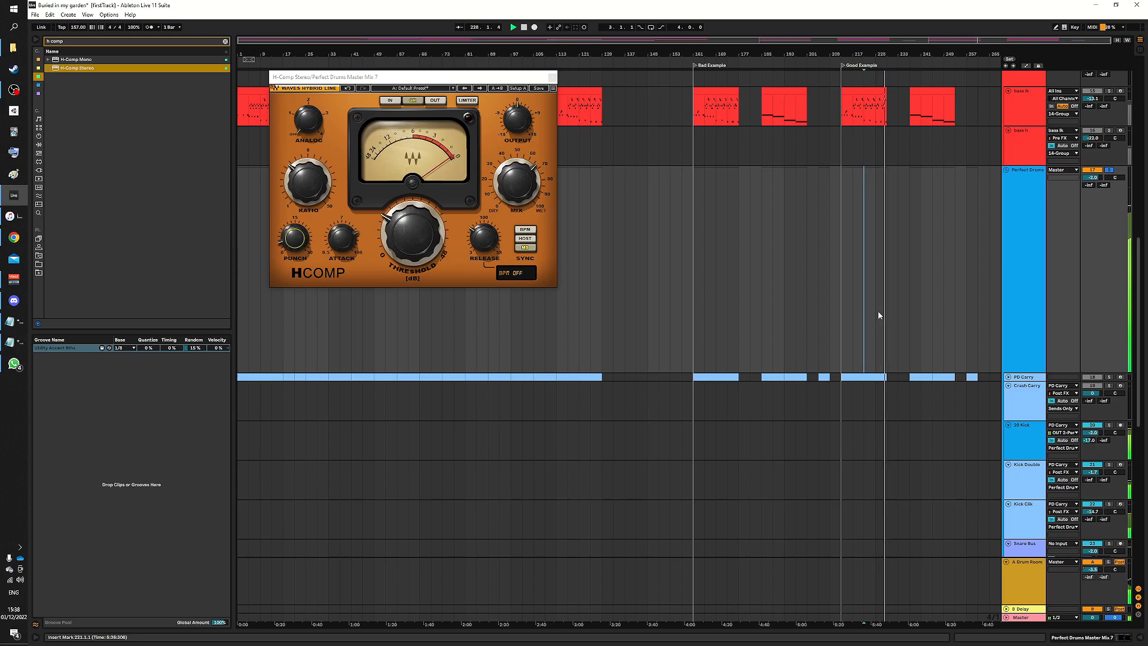
key(space)
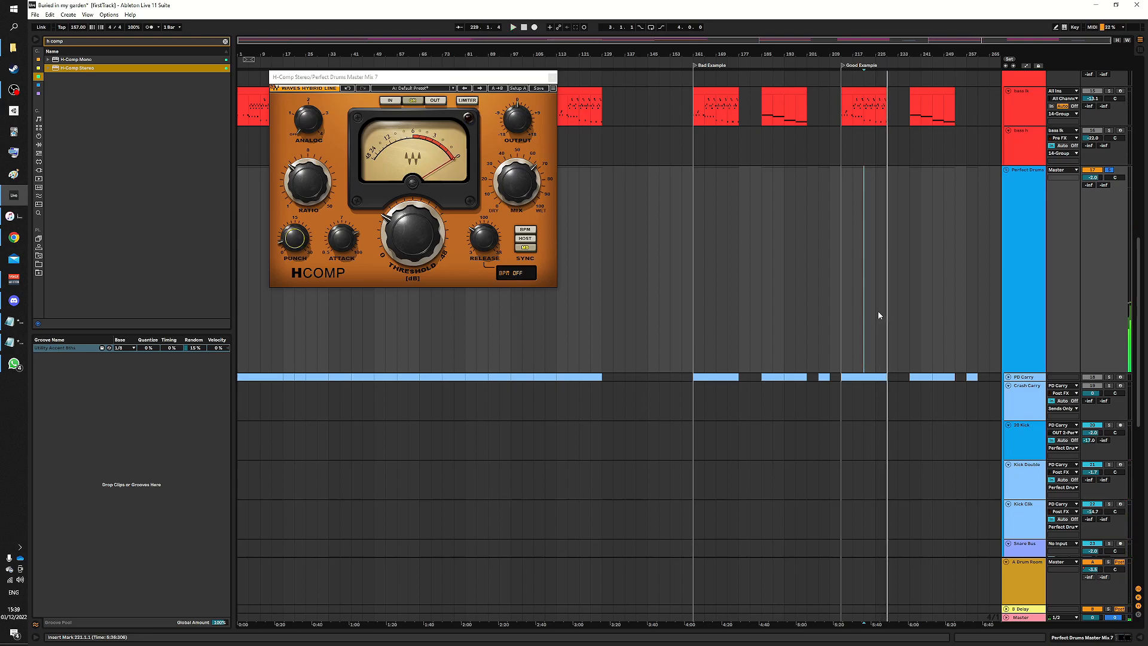